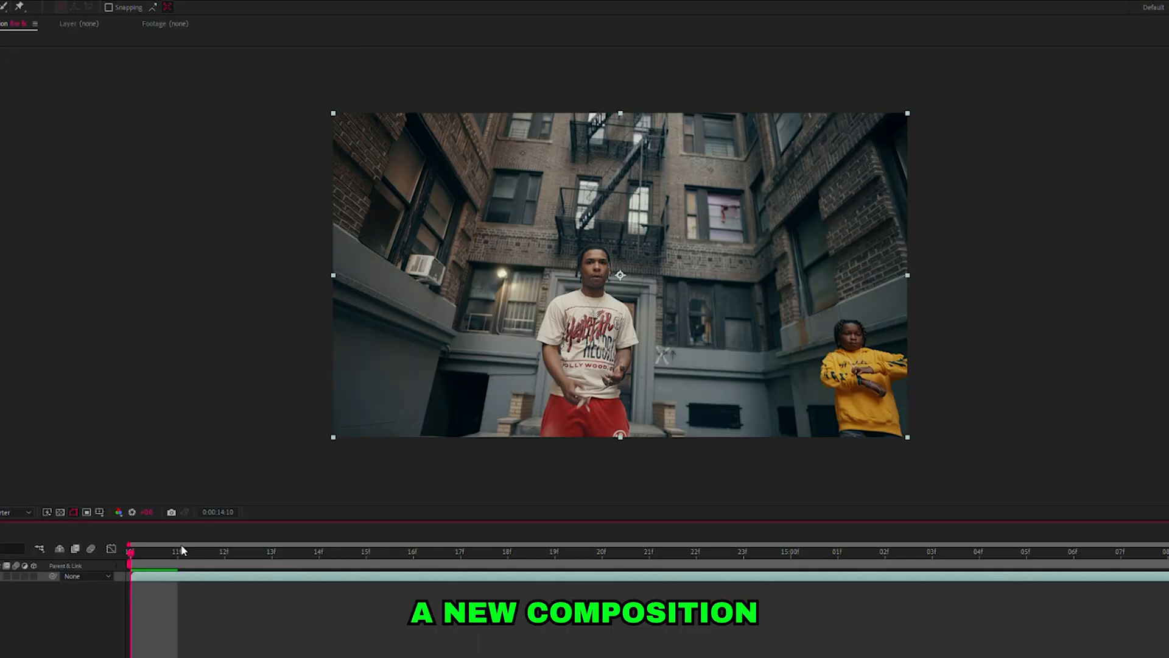
Run the 3D camera tracker on fire fx.mov and create a solid and camera from the track points on the wall beside the man.
{"action": "left_click_drag", "start_coordinate": [181, 547], "coordinate": [1150, 617]}
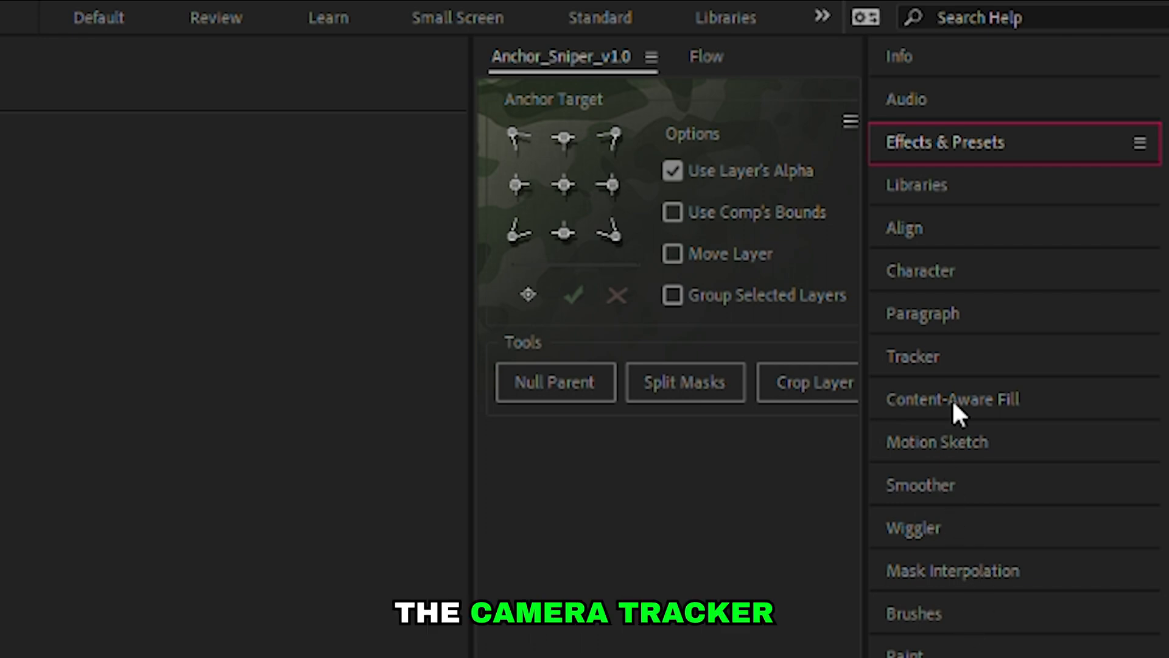
{"action": "left_click", "coordinate": [974, 357]}
{"action": "left_click", "coordinate": [949, 399]}
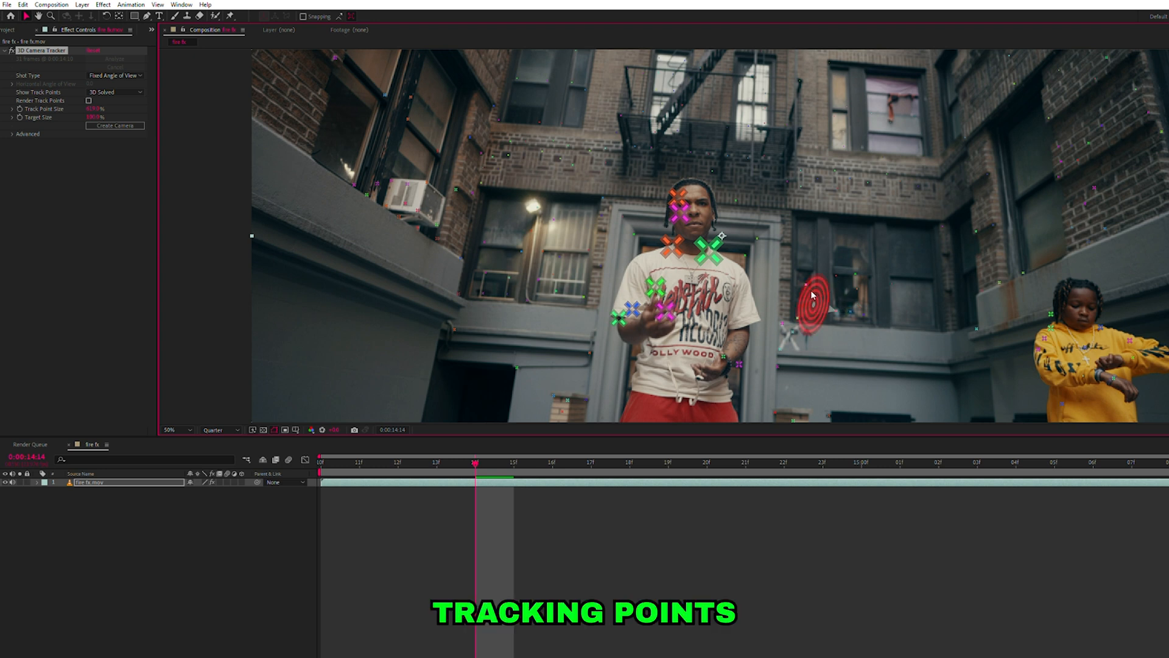
{"action": "left_click", "coordinate": [790, 330]}
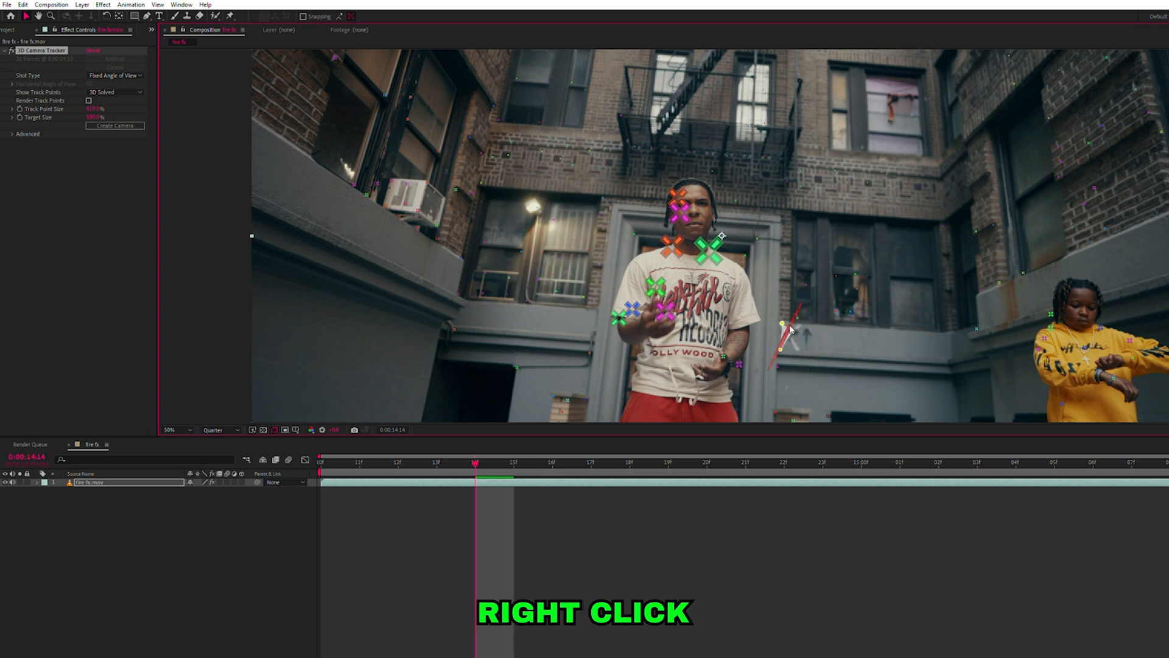
{"action": "left_click", "coordinate": [834, 349]}
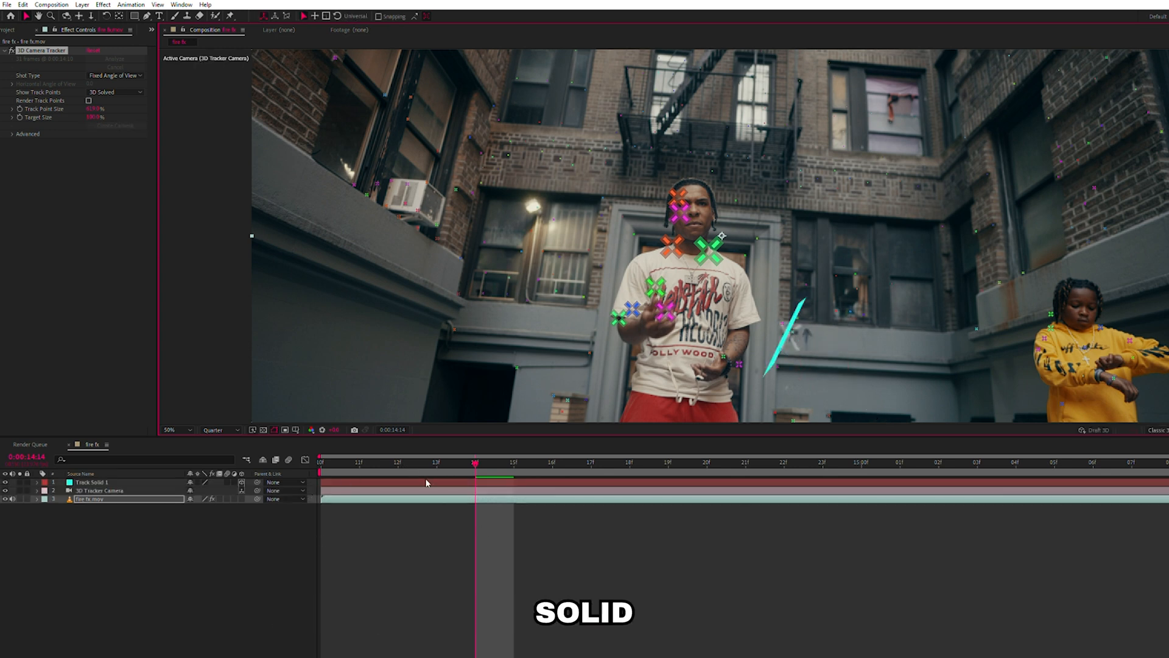
Preview the tracked solid from the start of the clip and rotate it to face the camera.
{"action": "key", "text": "Page_Up"}
{"action": "key", "text": "Page_Up"}
{"action": "key", "text": "Page_Up"}
{"action": "scroll", "coordinate": [745, 241], "scroll_direction": "down", "scroll_amount": 2}
{"action": "key", "text": "space"}
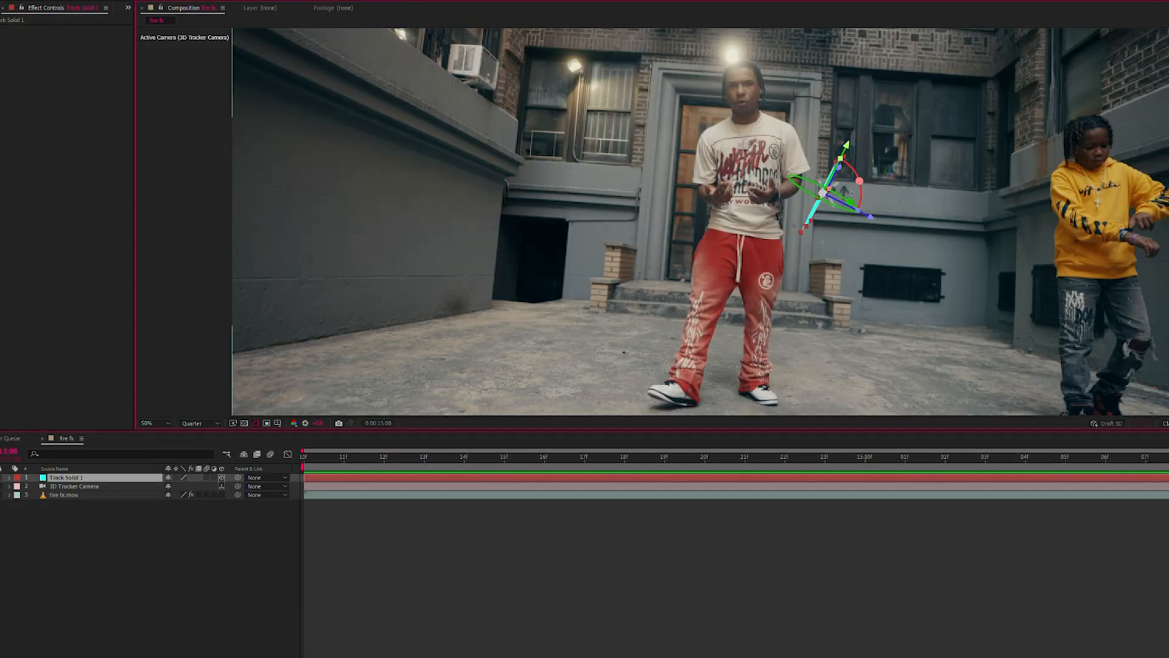
{"action": "left_click_drag", "start_coordinate": [844, 193], "coordinate": [823, 193]}
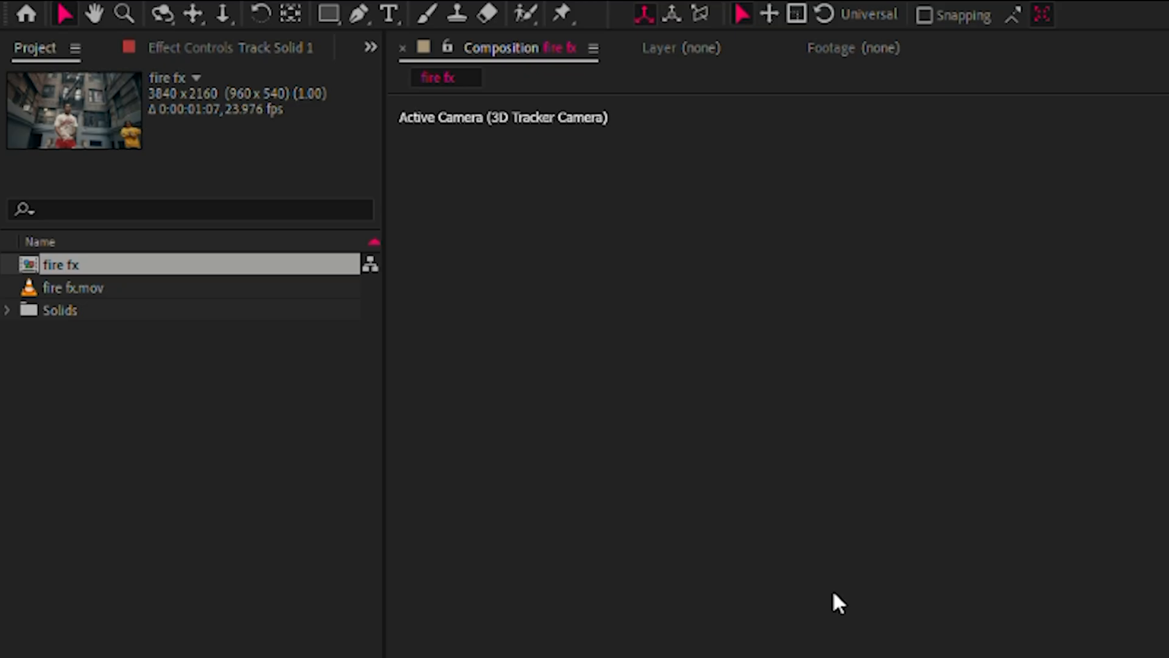
Import FootageCrate-4K_Loopable_Door_Fire_9.mov into the project and preview the fire footage.
{"action": "left_click", "coordinate": [239, 477]}
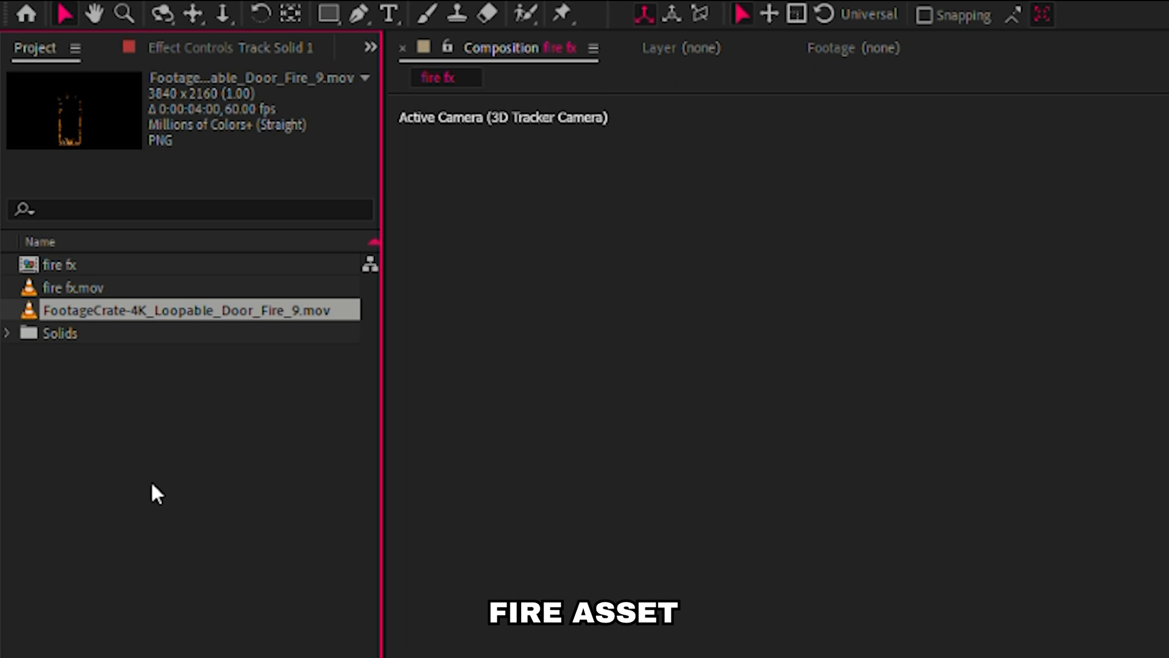
{"action": "left_click", "coordinate": [151, 480]}
{"action": "left_click", "coordinate": [172, 305]}
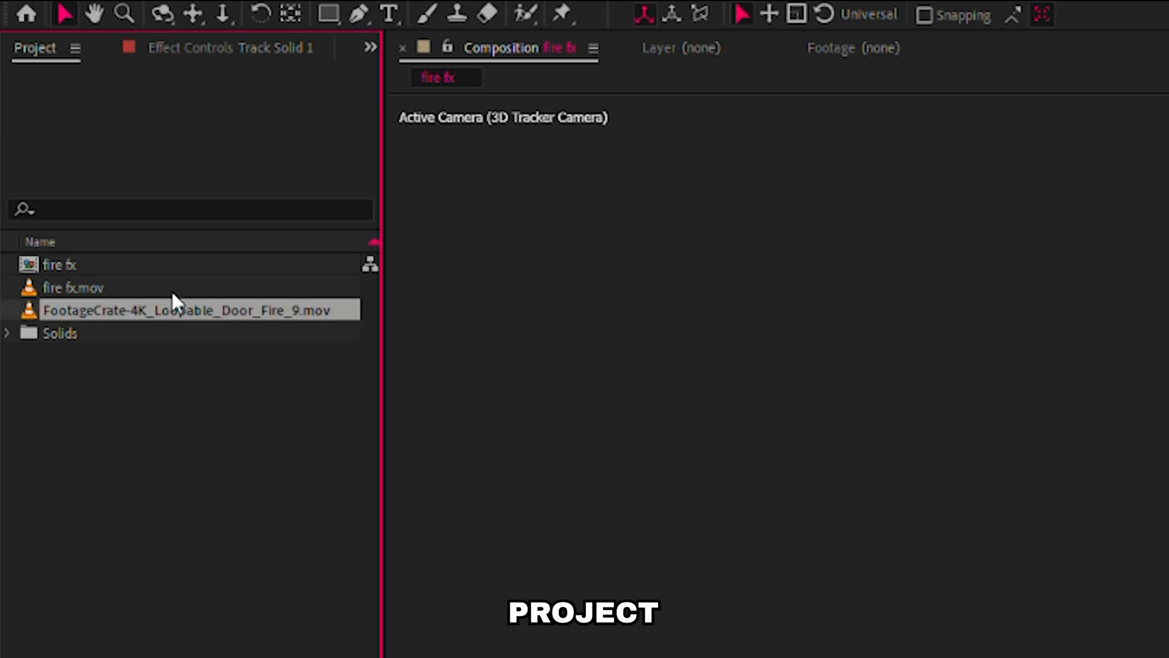
{"action": "double_click", "coordinate": [172, 303]}
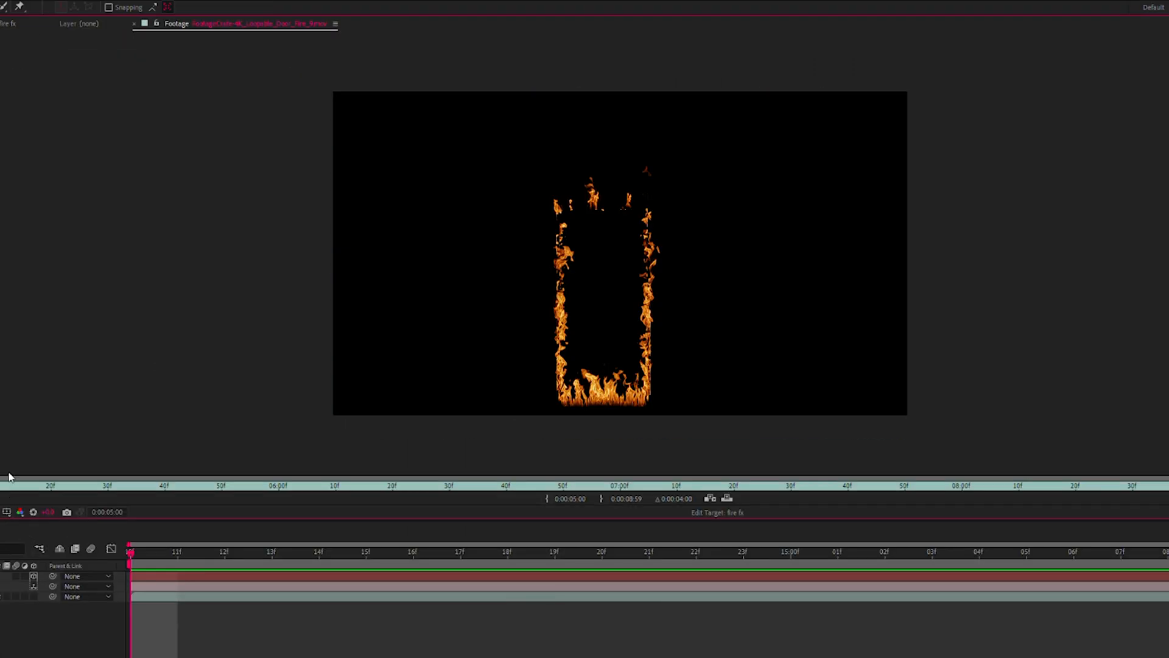
{"action": "left_click_drag", "start_coordinate": [9, 476], "coordinate": [1054, 574]}
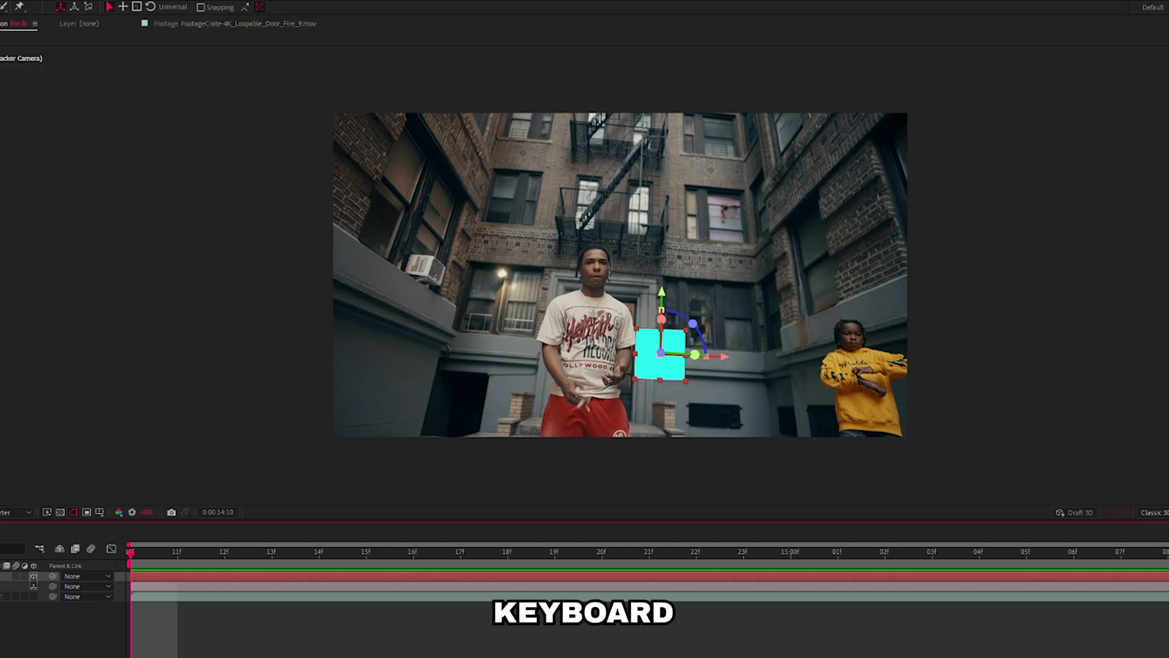
Replace the track solid with the door fire footage and scale the fire up to roughly doorway height.
{"action": "left_click_drag", "start_coordinate": [0, 237], "coordinate": [661, 347]}
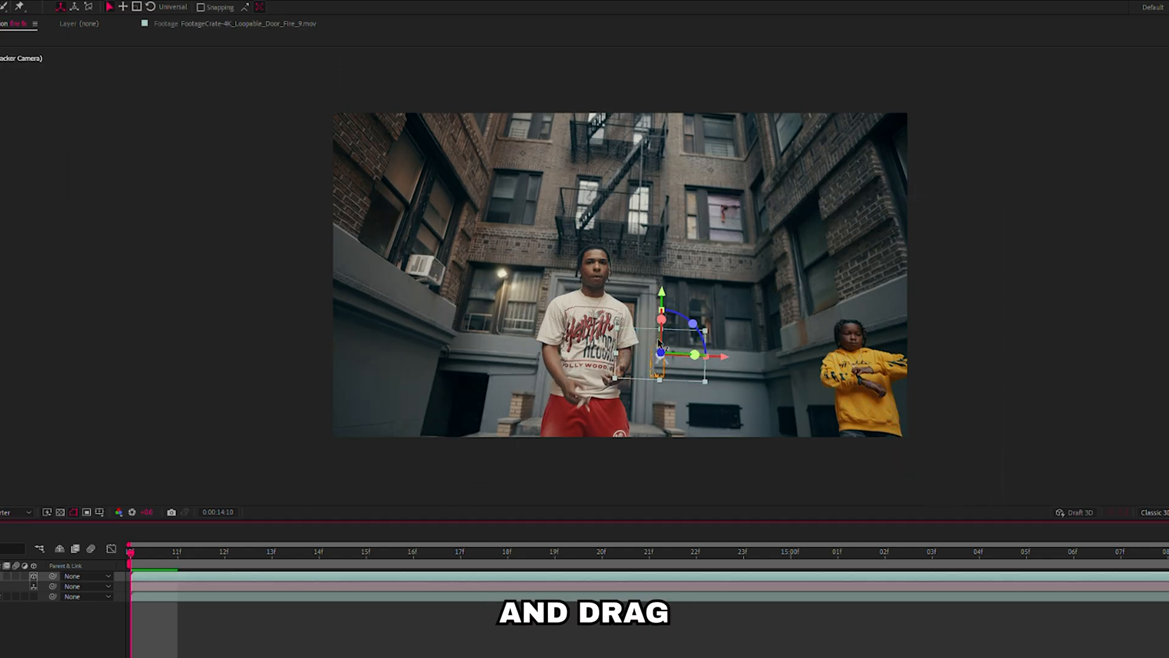
{"action": "left_click", "coordinate": [430, 617]}
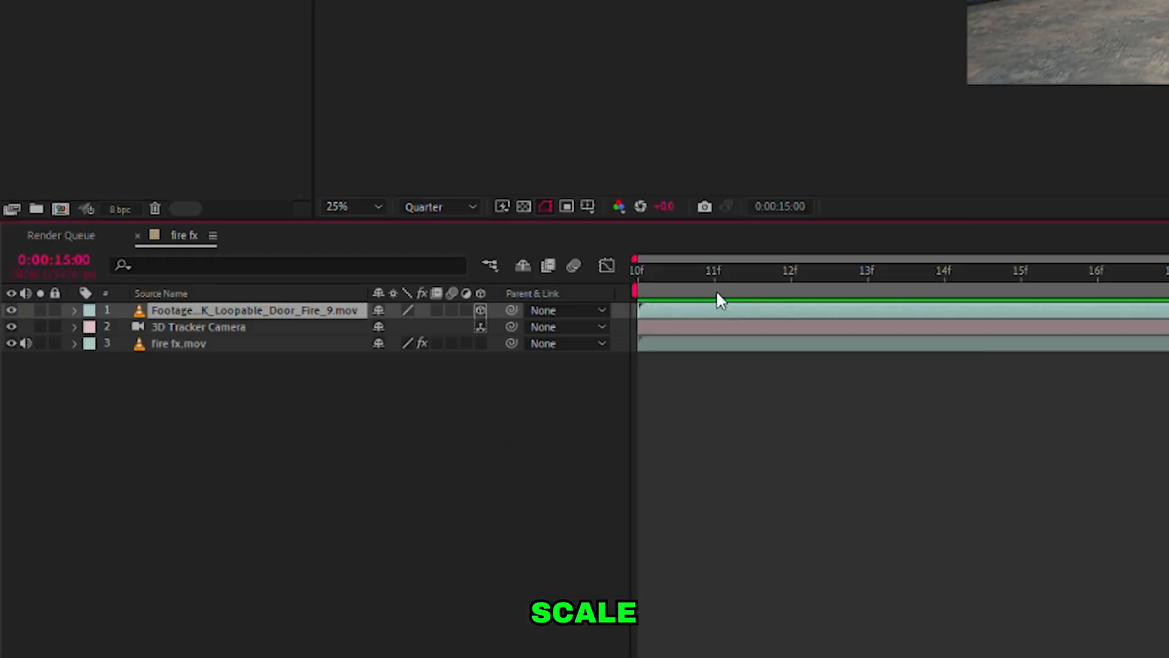
{"action": "key", "text": "s"}
{"action": "left_click_drag", "start_coordinate": [478, 315], "coordinate": [613, 281]}
{"action": "left_click_drag", "start_coordinate": [734, 255], "coordinate": [865, 240]}
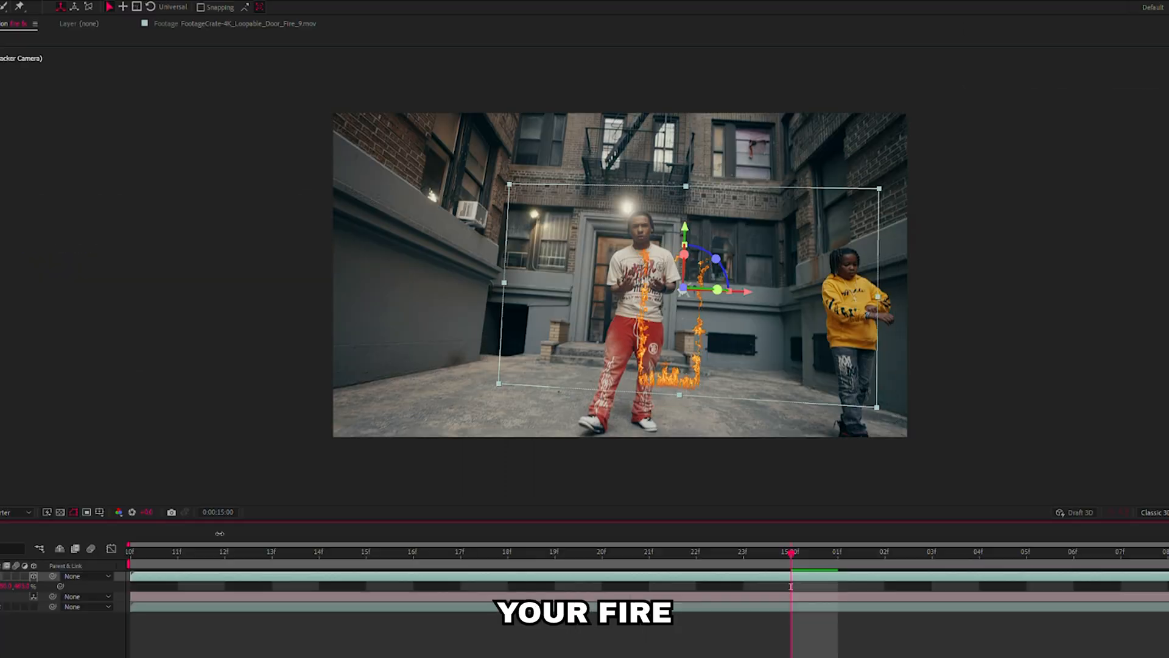
{"action": "left_click_drag", "start_coordinate": [270, 532], "coordinate": [278, 533]}
{"action": "left_click_drag", "start_coordinate": [717, 289], "coordinate": [727, 290]}
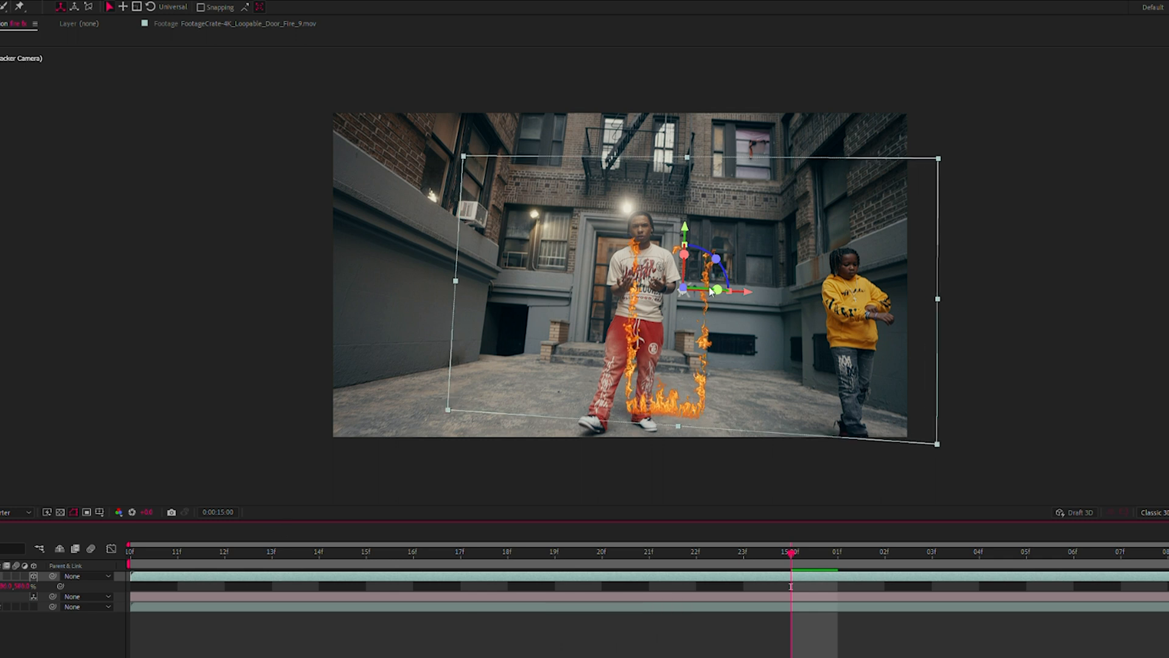
Move and rotate the fire layer so the flames frame the doorway behind the man, and play the composition to check it.
{"action": "left_click_drag", "start_coordinate": [685, 227], "coordinate": [686, 170]}
{"action": "left_click_drag", "start_coordinate": [741, 232], "coordinate": [702, 229]}
{"action": "scroll", "coordinate": [702, 229], "scroll_direction": "up", "scroll_amount": 2}
{"action": "left_click_drag", "start_coordinate": [674, 150], "coordinate": [668, 175]}
{"action": "left_click_drag", "start_coordinate": [712, 218], "coordinate": [706, 218]}
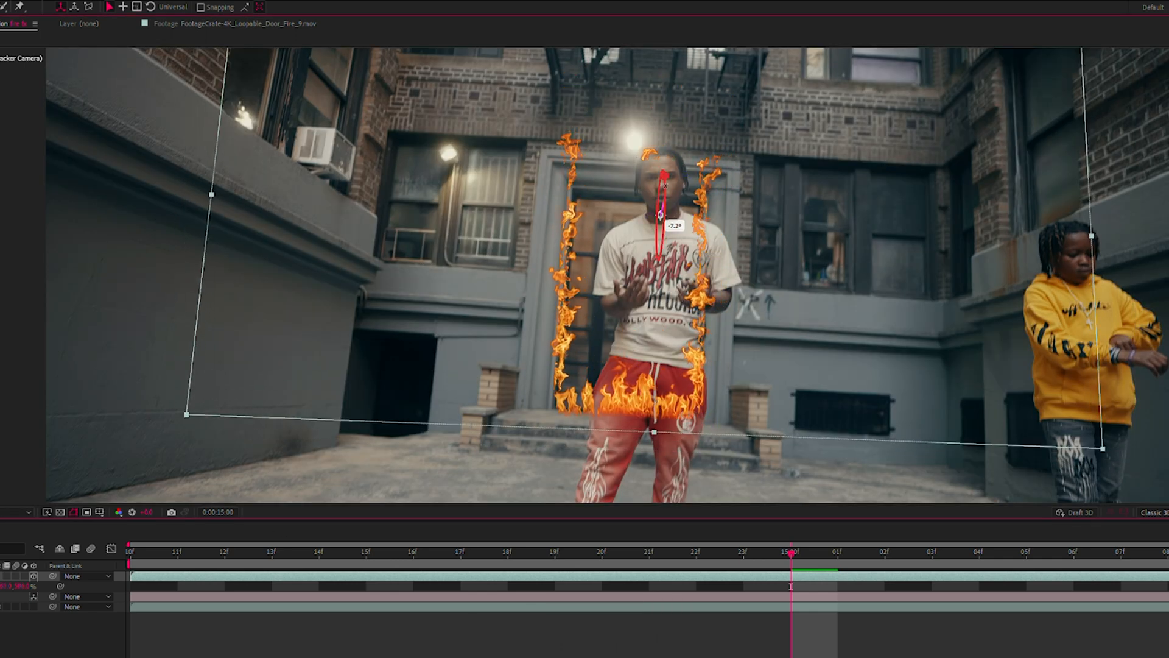
{"action": "scroll", "coordinate": [673, 225], "scroll_direction": "down", "scroll_amount": 2}
{"action": "key", "text": "Home"}
{"action": "key", "text": "space"}
{"action": "left_click", "coordinate": [746, 647]}
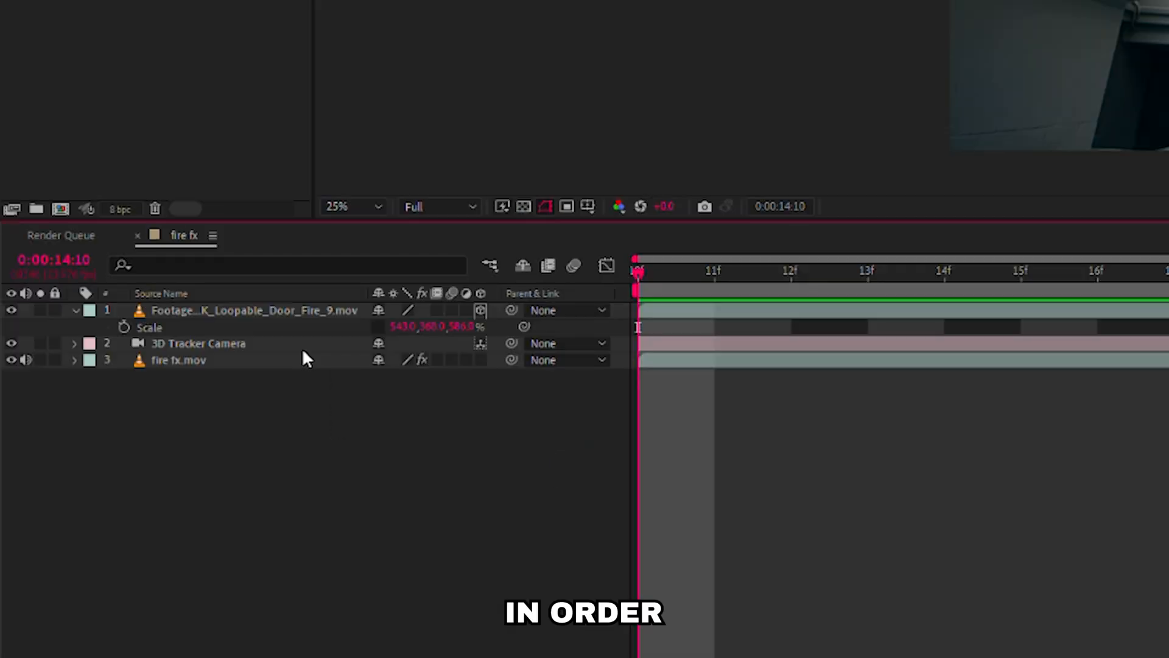
Place a duplicate of the fire fx.mov layer, named Roto, above the fire layer.
{"action": "left_click", "coordinate": [302, 353]}
{"action": "key", "text": "ctrl+d"}
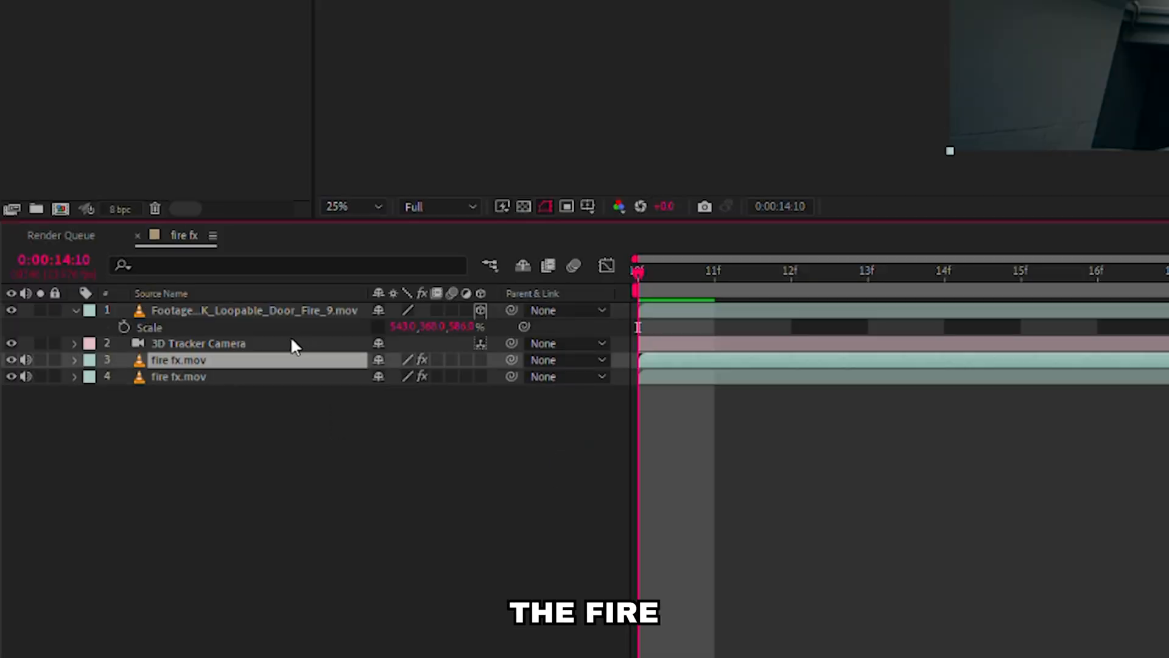
{"action": "key", "text": "Return"}
{"action": "type", "text": "Roto"}
{"action": "left_click", "coordinate": [221, 406]}
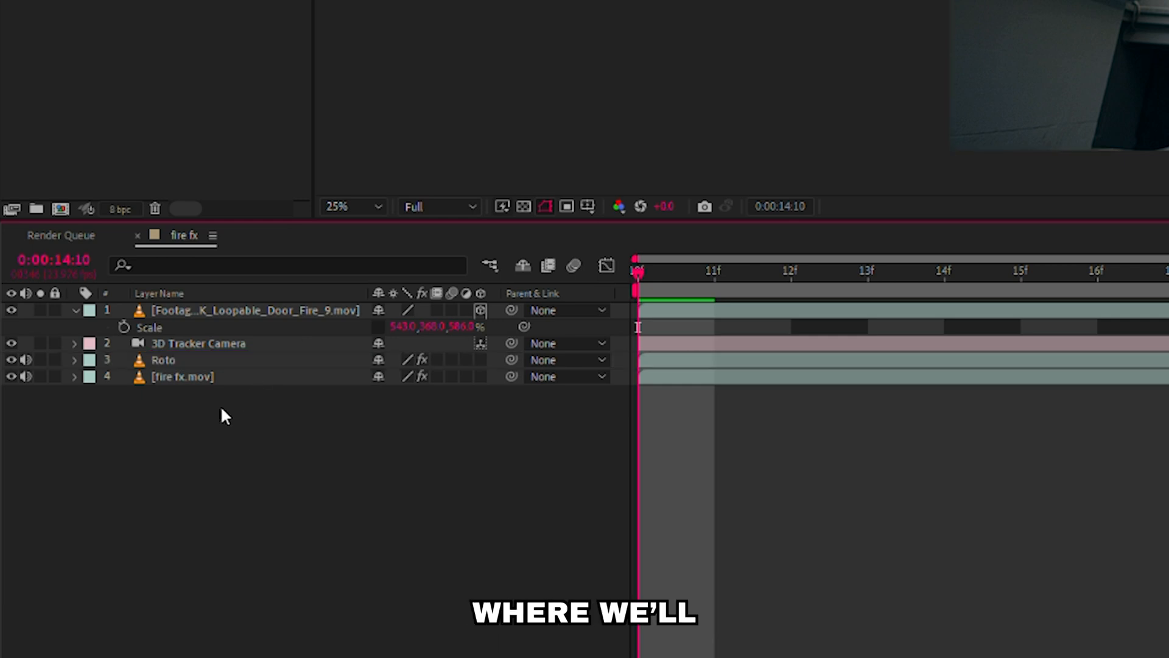
{"action": "left_click_drag", "start_coordinate": [167, 357], "coordinate": [192, 289]}
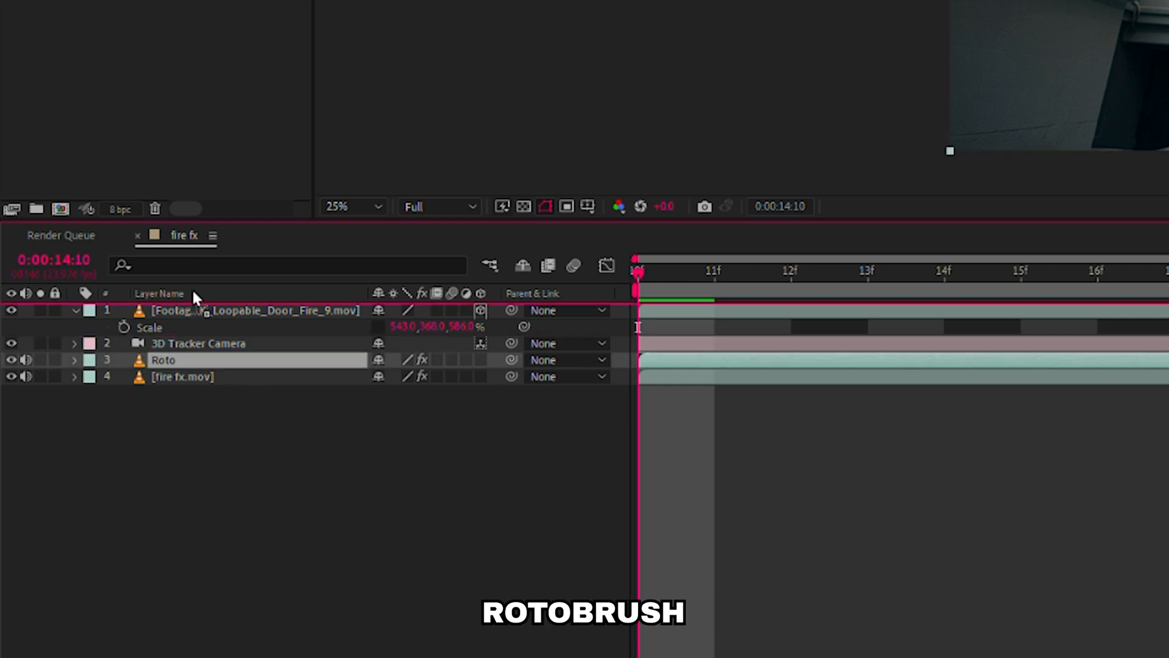
{"action": "left_click_drag", "start_coordinate": [191, 289], "coordinate": [192, 289]}
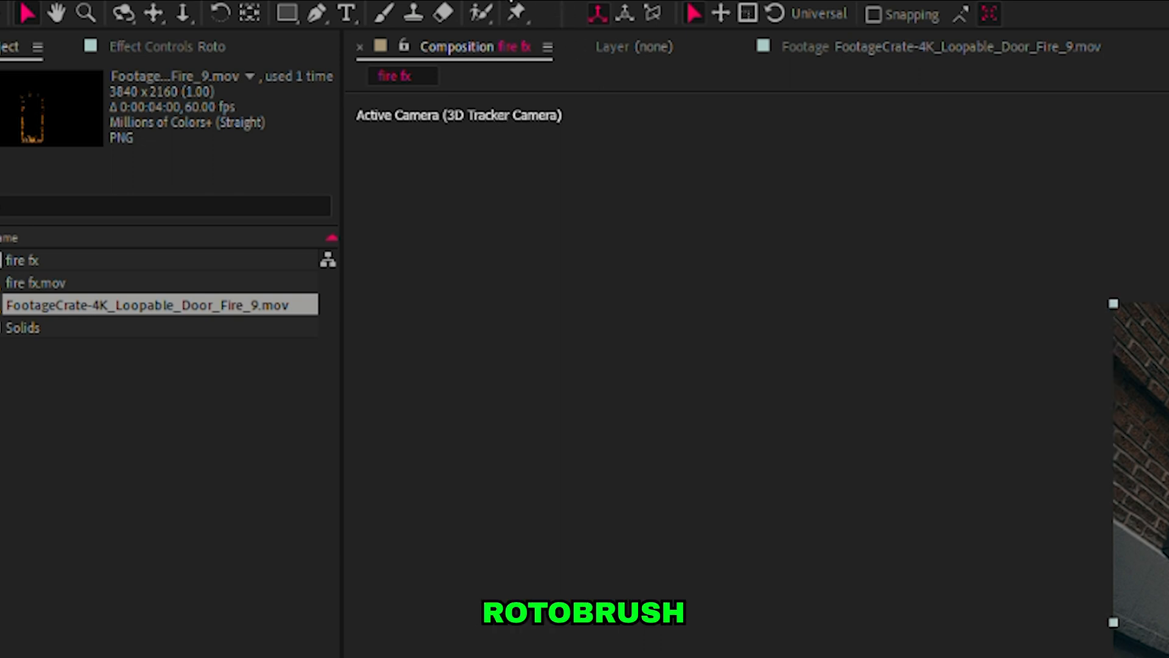
Cut out the man on the Roto layer with the Roto Brush and freeze the propagation.
{"action": "left_click", "coordinate": [481, 12]}
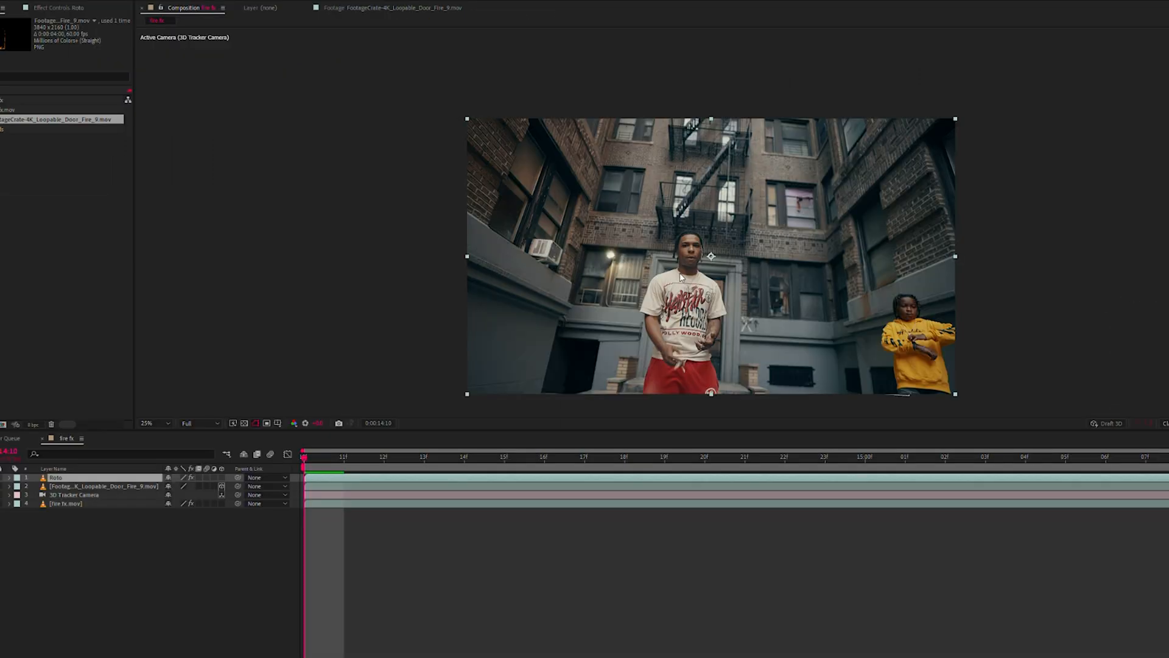
{"action": "double_click", "coordinate": [684, 278]}
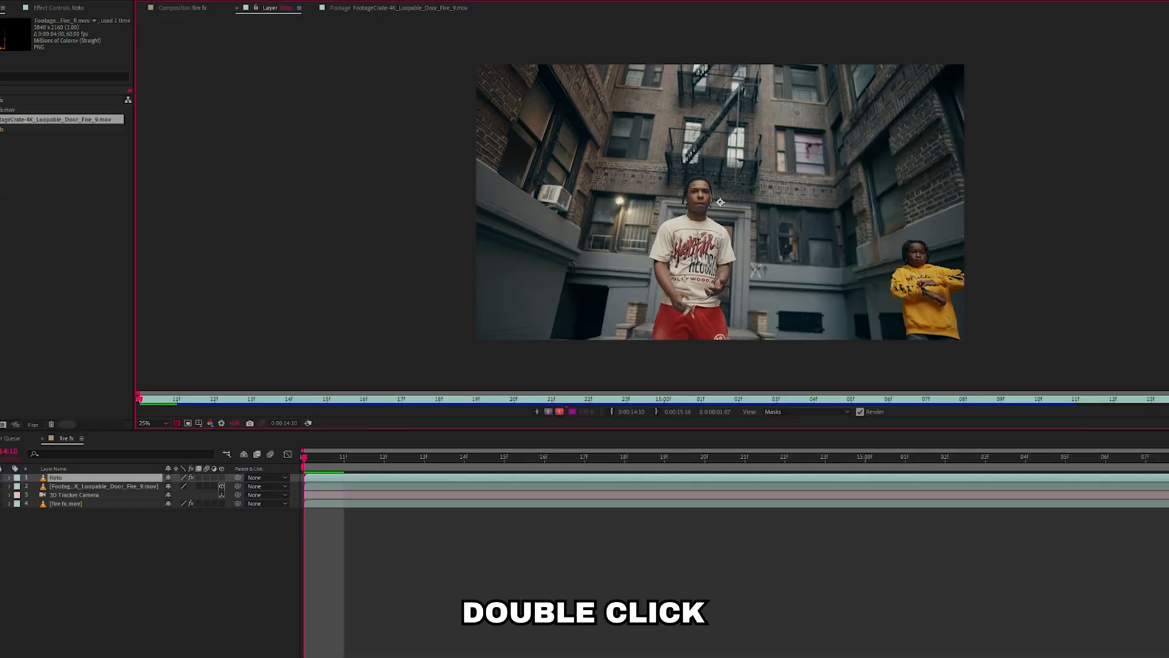
{"action": "scroll", "coordinate": [684, 278], "scroll_direction": "up", "scroll_amount": 1}
{"action": "mouse_move", "coordinate": [689, 275]}
{"action": "left_mouse_down"}
{"action": "mouse_move", "coordinate": [714, 201]}
{"action": "mouse_move", "coordinate": [670, 352]}
{"action": "left_mouse_up"}
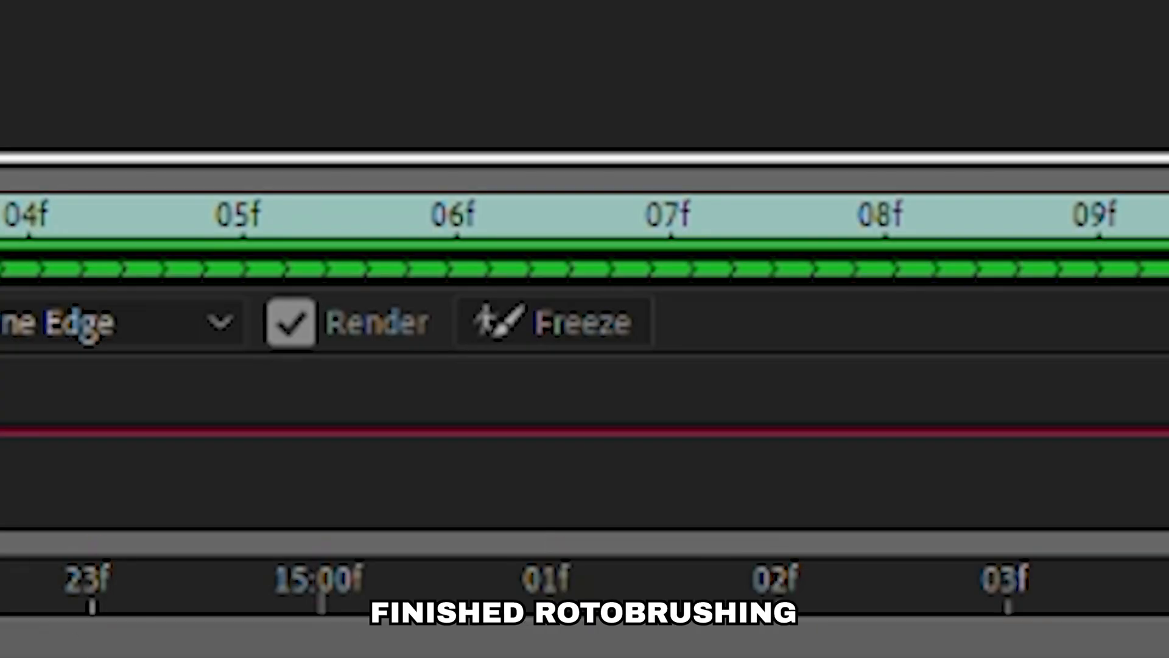
{"action": "left_click", "coordinate": [487, 319]}
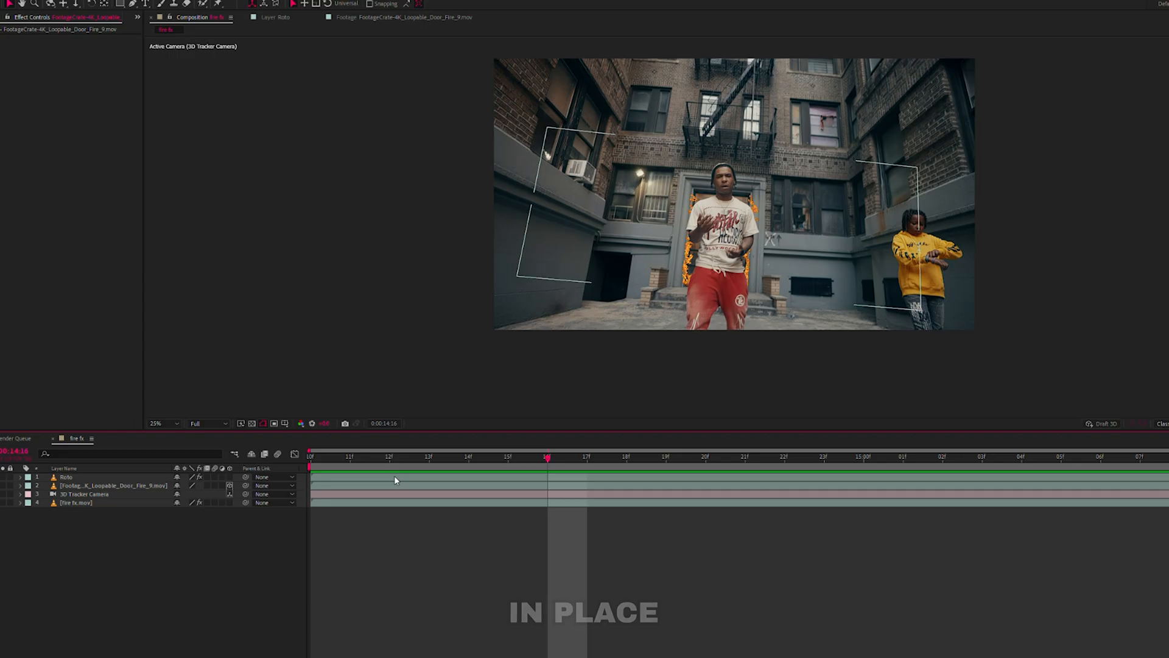
Inspect the edge of the rotoscoped man against the flames at close range.
{"action": "left_click", "coordinate": [3, 475]}
{"action": "left_click", "coordinate": [5, 472]}
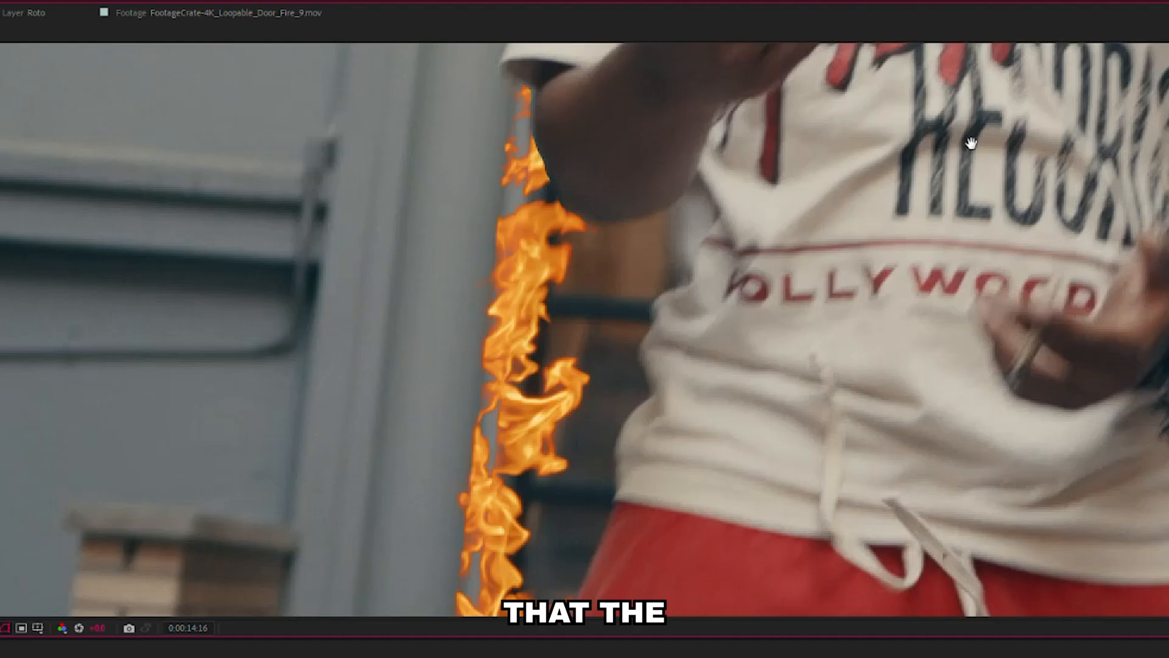
{"action": "left_click_drag", "start_coordinate": [885, 390], "coordinate": [950, 174]}
{"action": "left_click_drag", "start_coordinate": [783, 335], "coordinate": [809, 310]}
{"action": "scroll", "coordinate": [600, 352], "scroll_direction": "up", "scroll_amount": 2}
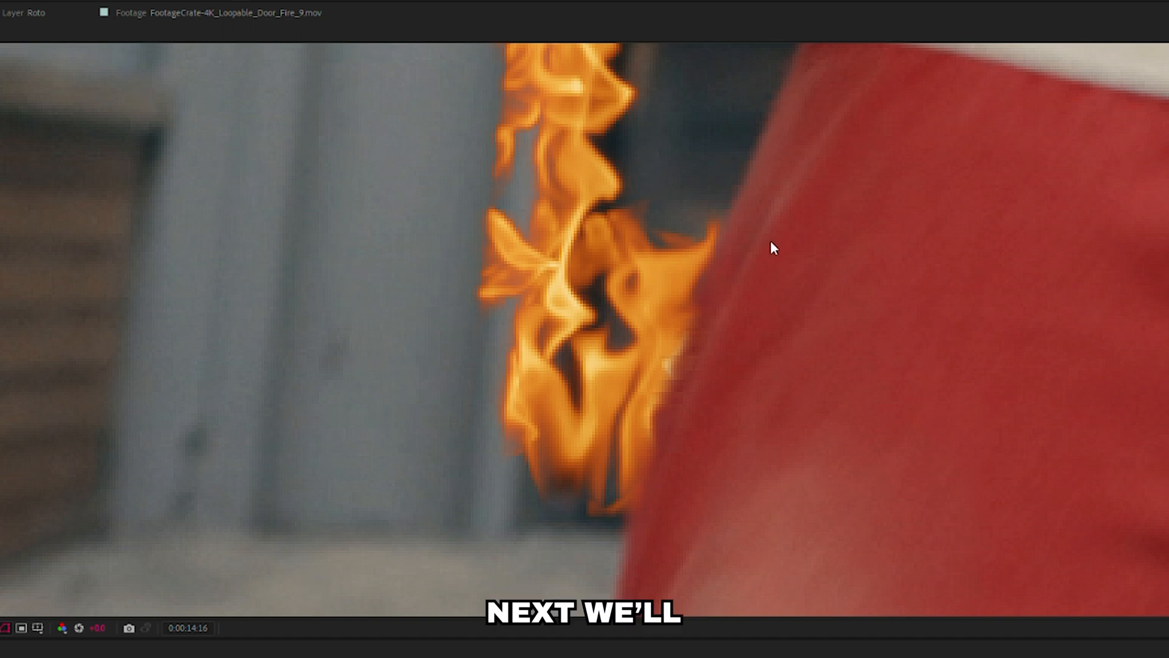
{"action": "scroll", "coordinate": [744, 286], "scroll_direction": "down", "scroll_amount": 2}
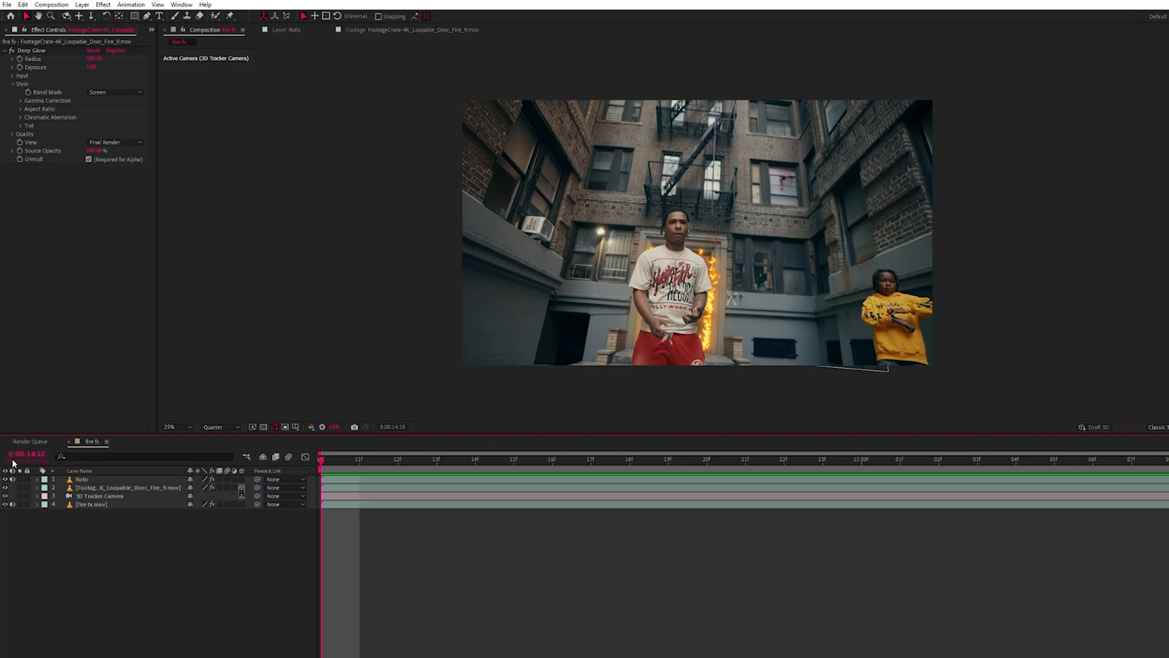
Solo the Roto layer and duplicate it.
{"action": "left_click", "coordinate": [19, 479]}
{"action": "left_click", "coordinate": [83, 479]}
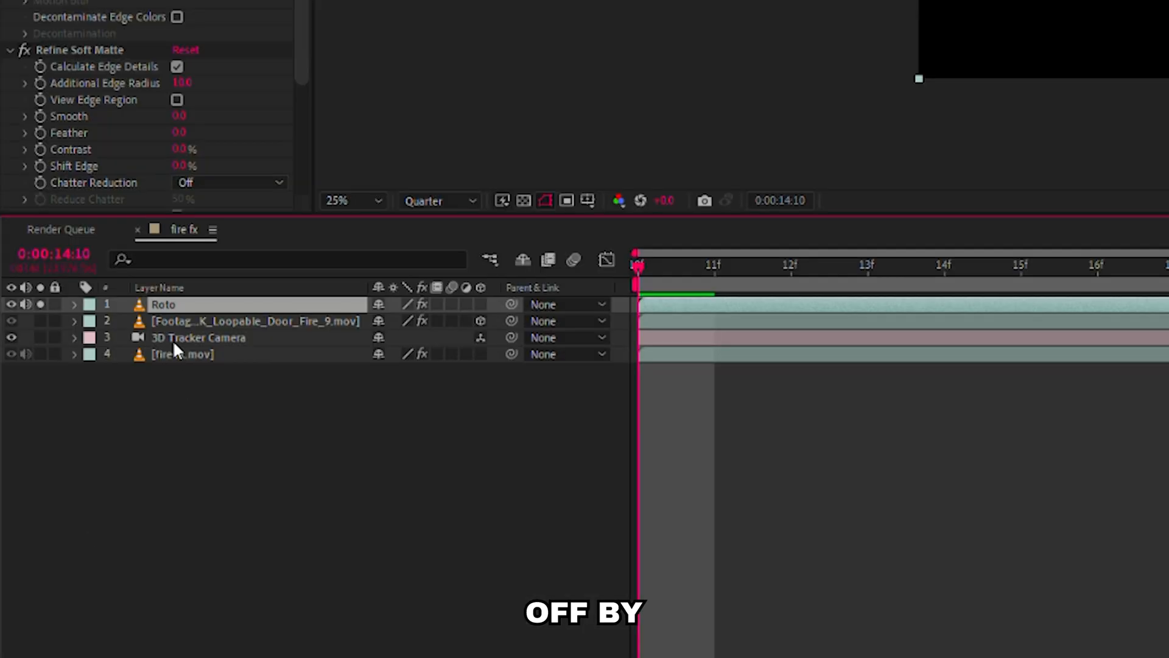
{"action": "key", "text": "ctrl+d"}
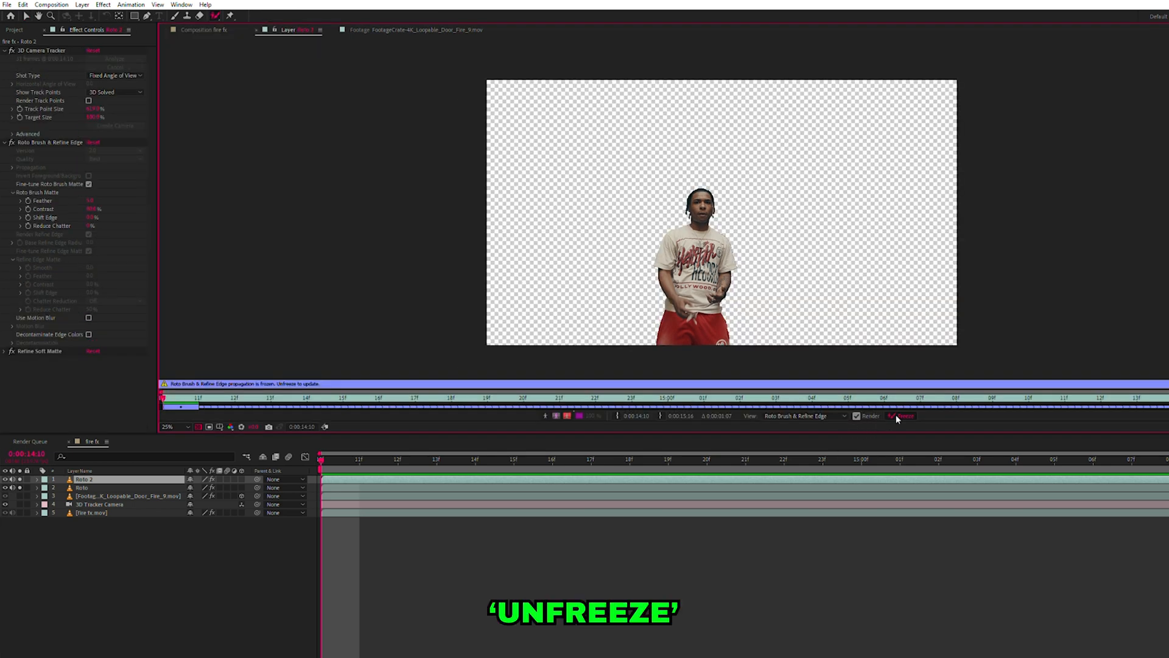
Unfreeze the Roto 2 layer to invert its foreground and background, and raise the Roto Brush matte's feather to soften the edge.
{"action": "left_click", "coordinate": [892, 415]}
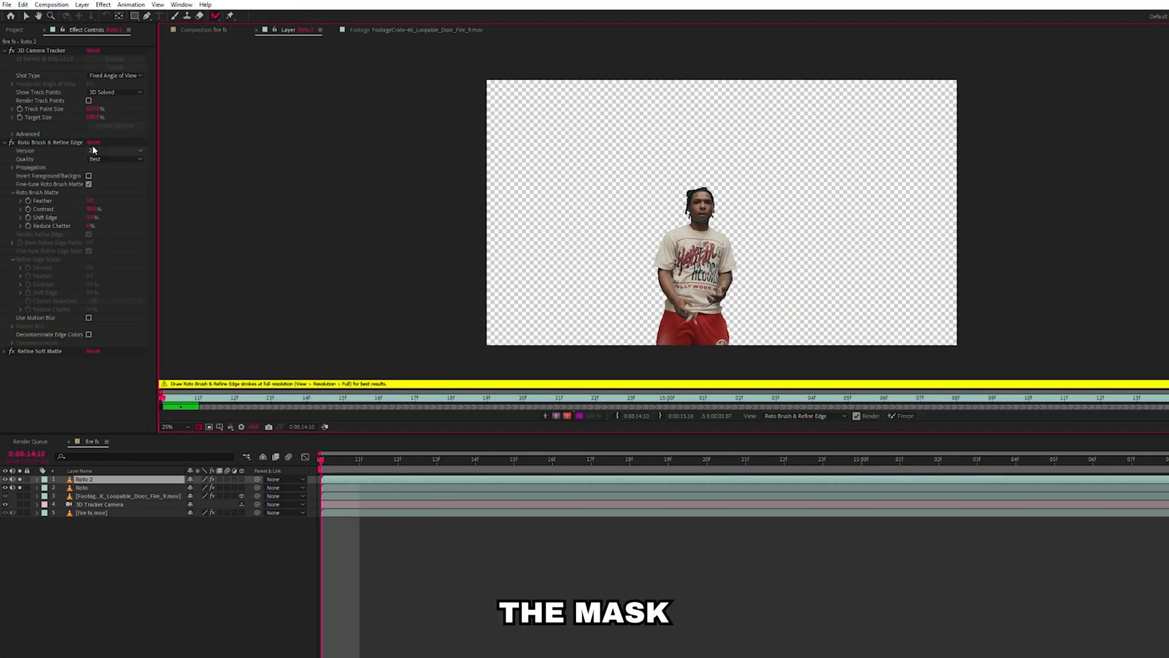
{"action": "left_click", "coordinate": [89, 175]}
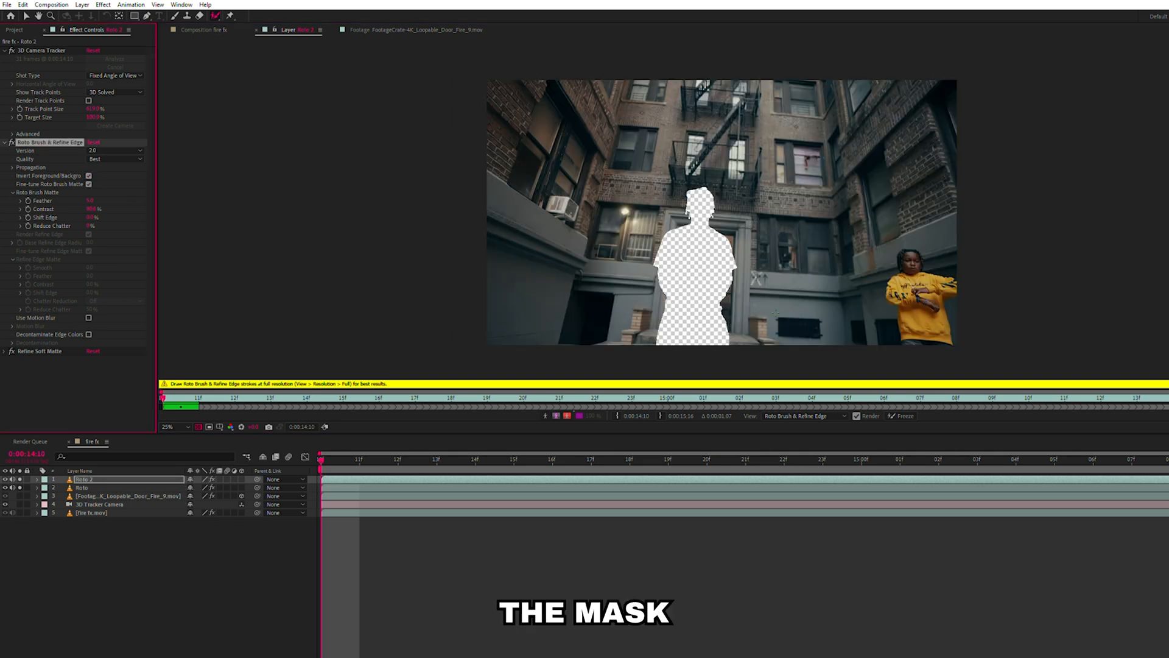
{"action": "key", "text": "space"}
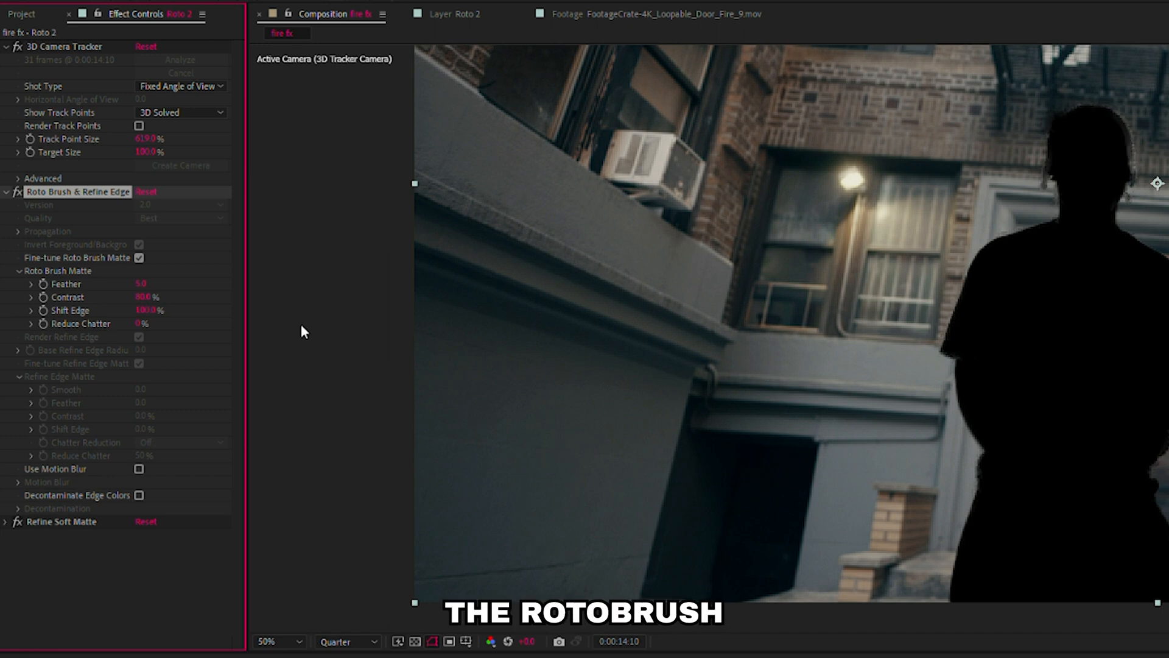
{"action": "mouse_move", "coordinate": [140, 284]}
{"action": "left_mouse_down"}
{"action": "mouse_move", "coordinate": [642, 288]}
{"action": "mouse_move", "coordinate": [801, 334]}
{"action": "mouse_move", "coordinate": [659, 371]}
{"action": "left_mouse_up"}
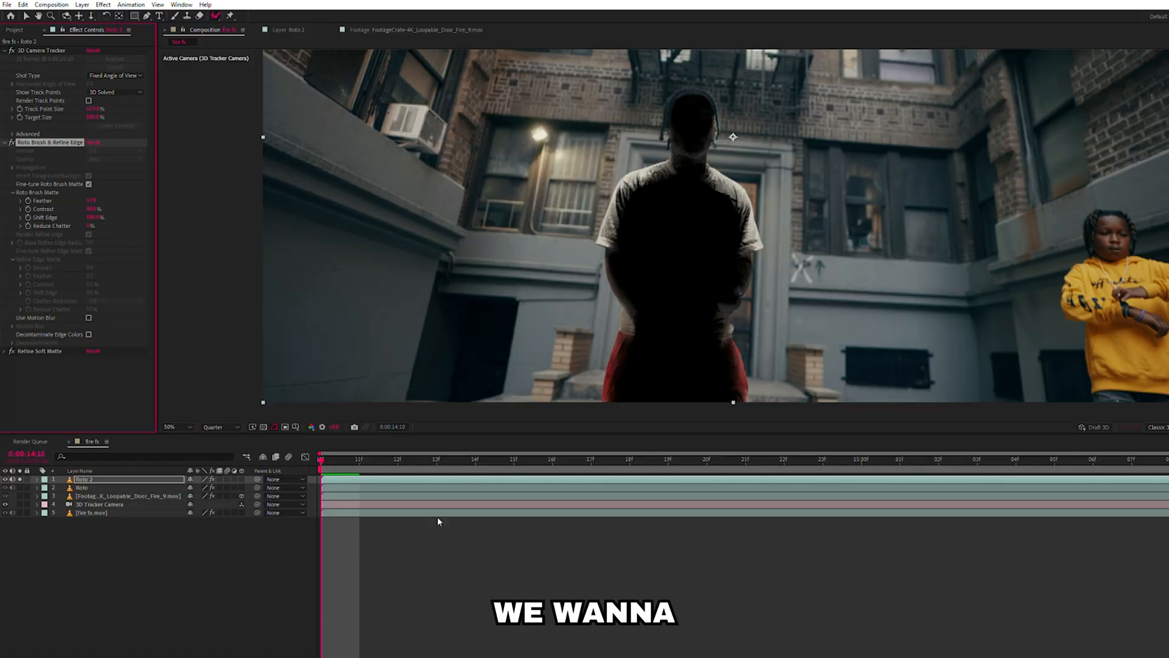
Turn off soloing, place the Roto layer above Roto 2 and use Roto as Roto 2's track matte.
{"action": "left_click", "coordinate": [22, 481]}
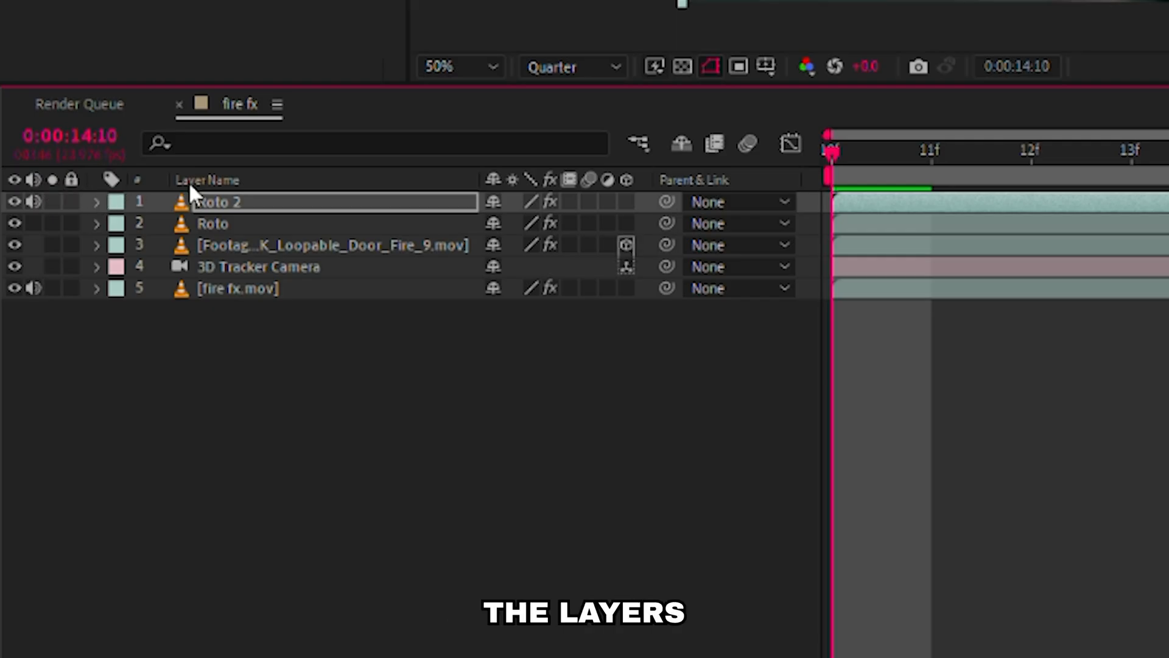
{"action": "mouse_move", "coordinate": [198, 201]}
{"action": "left_mouse_down"}
{"action": "mouse_move", "coordinate": [210, 193]}
{"action": "mouse_move", "coordinate": [206, 209]}
{"action": "left_mouse_up"}
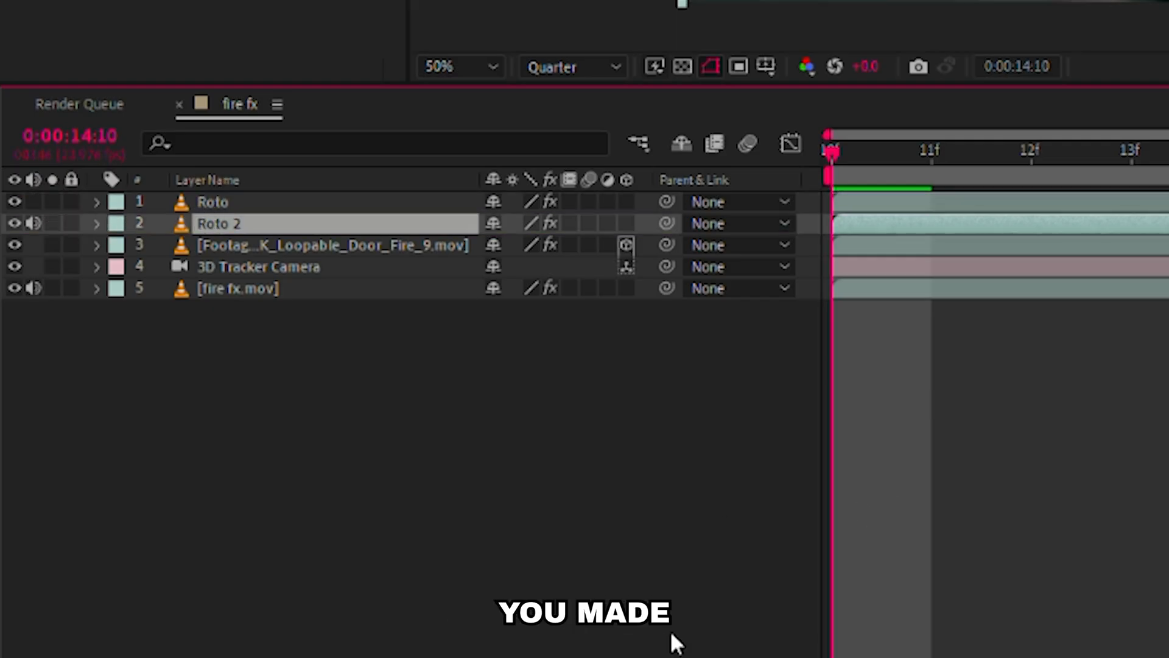
{"action": "key", "text": "F4"}
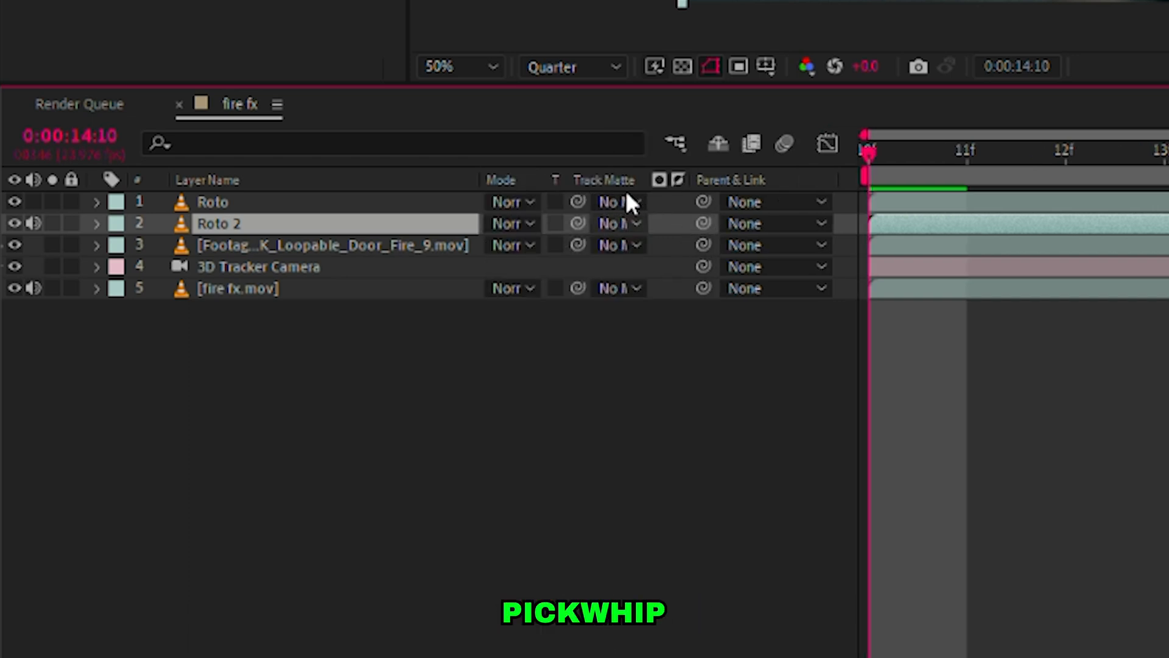
{"action": "left_click_drag", "start_coordinate": [577, 223], "coordinate": [379, 193]}
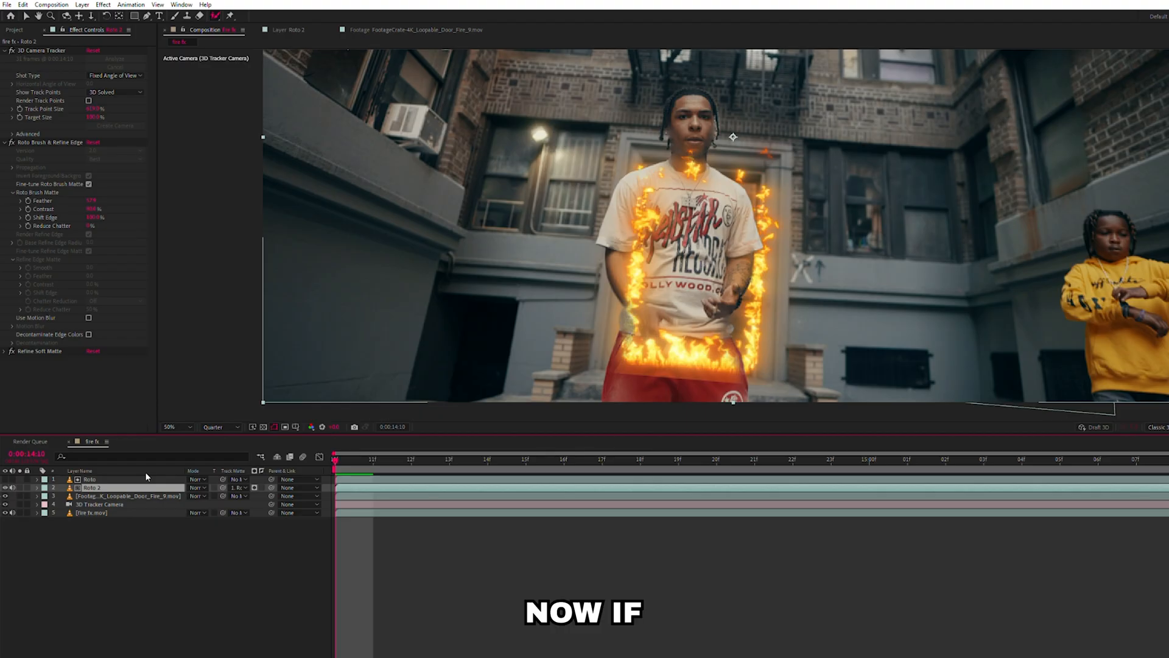
Hide the door fire footage and fire fx.mov layers to isolate the rotoscoped man.
{"action": "left_click", "coordinate": [5, 496]}
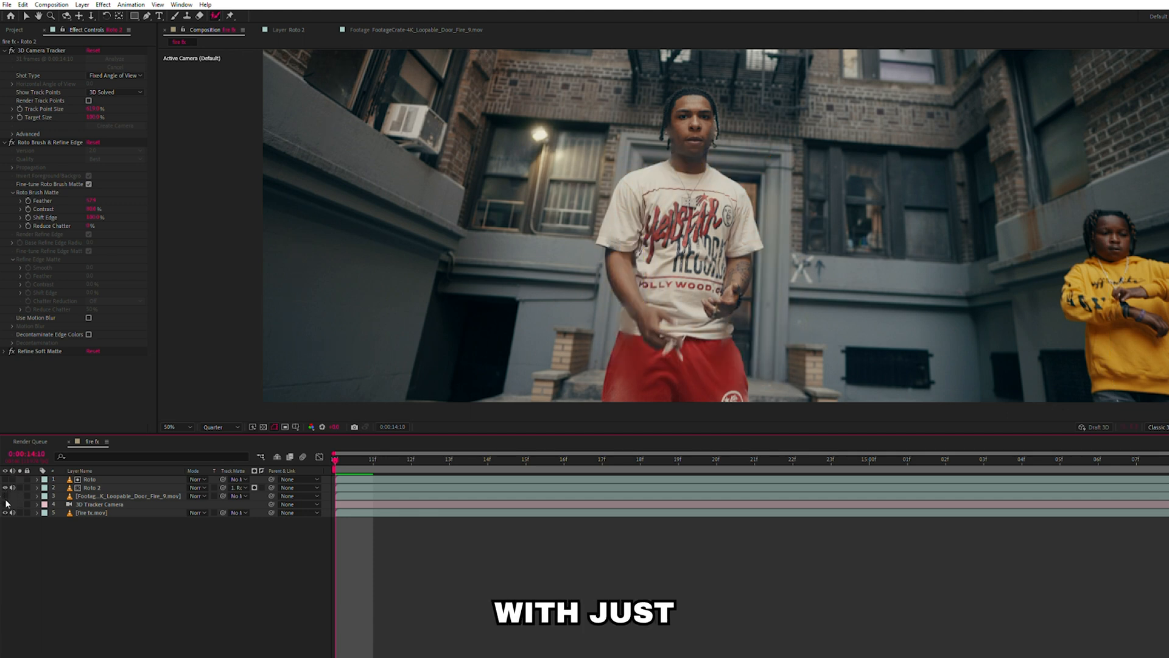
{"action": "left_click", "coordinate": [5, 512]}
{"action": "left_click", "coordinate": [116, 477]}
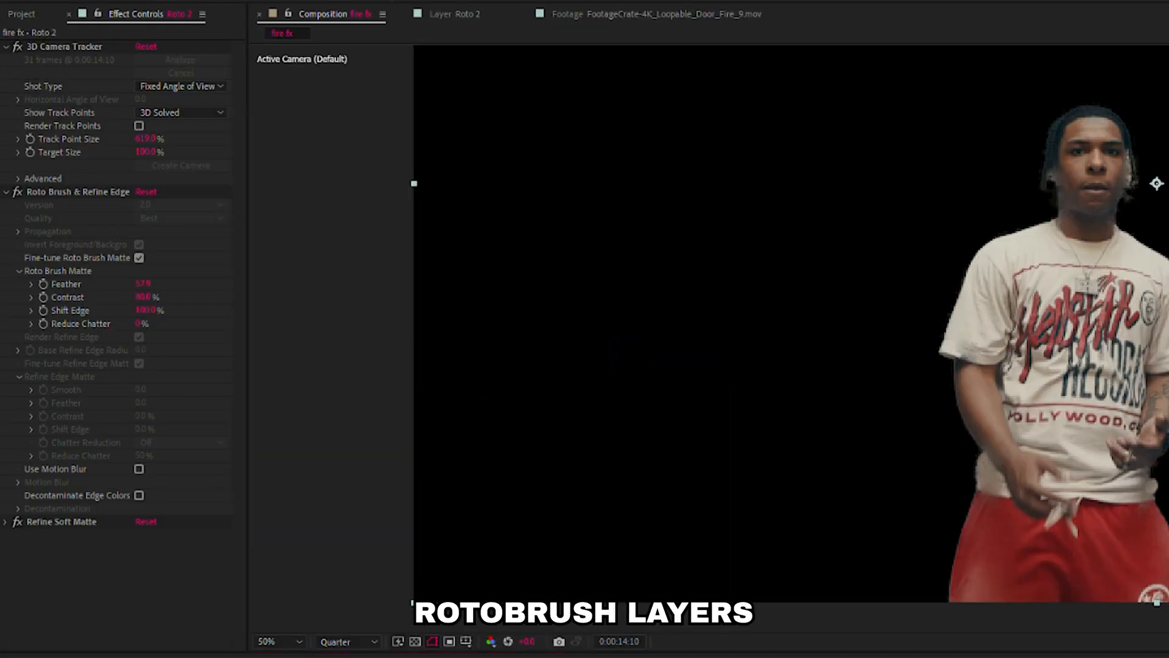
Apply a Fill effect to the Roto 2 layer and change its color to light orange.
{"action": "key", "text": "ctrl+alt+shift+e"}
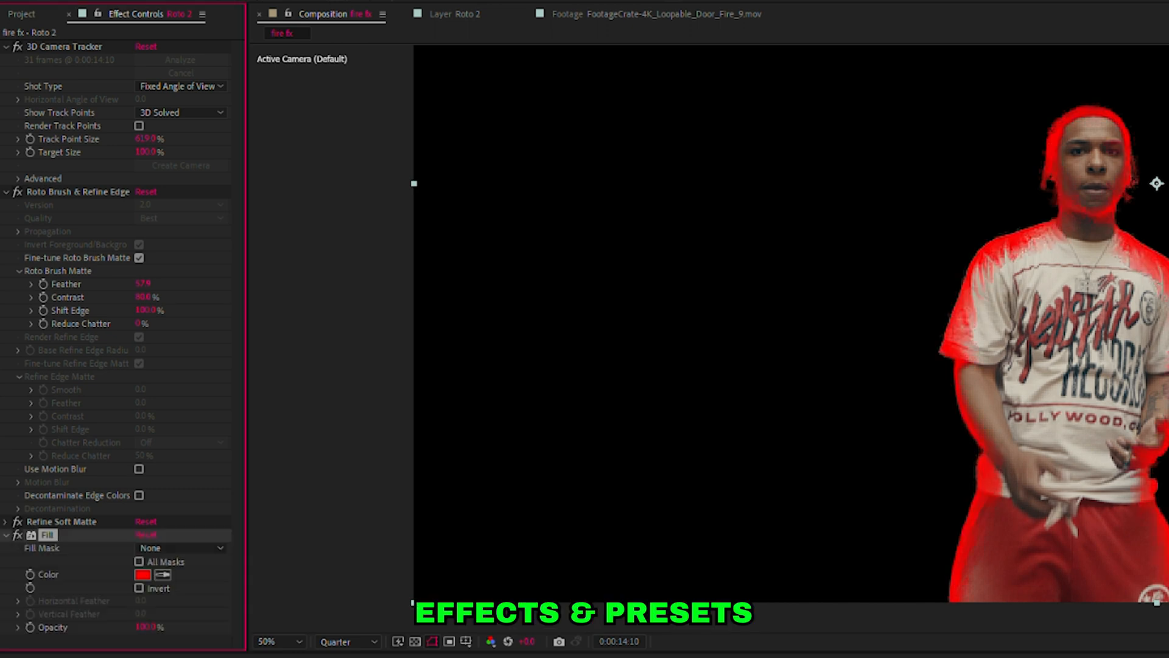
{"action": "left_click", "coordinate": [143, 573]}
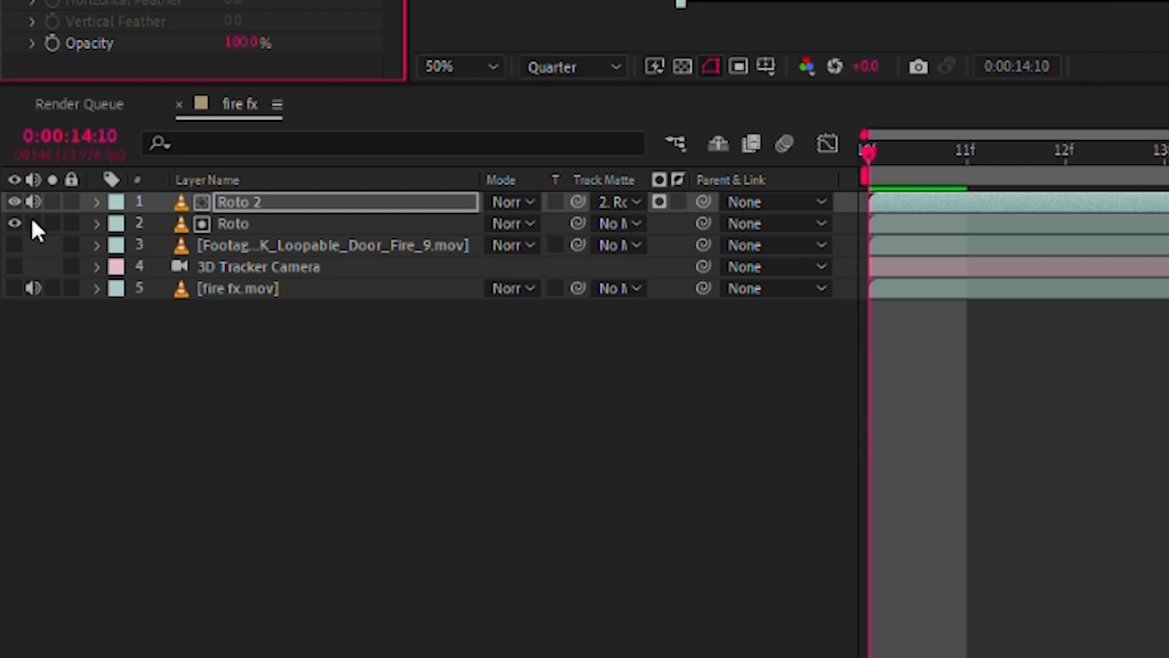
{"action": "left_click", "coordinate": [15, 245]}
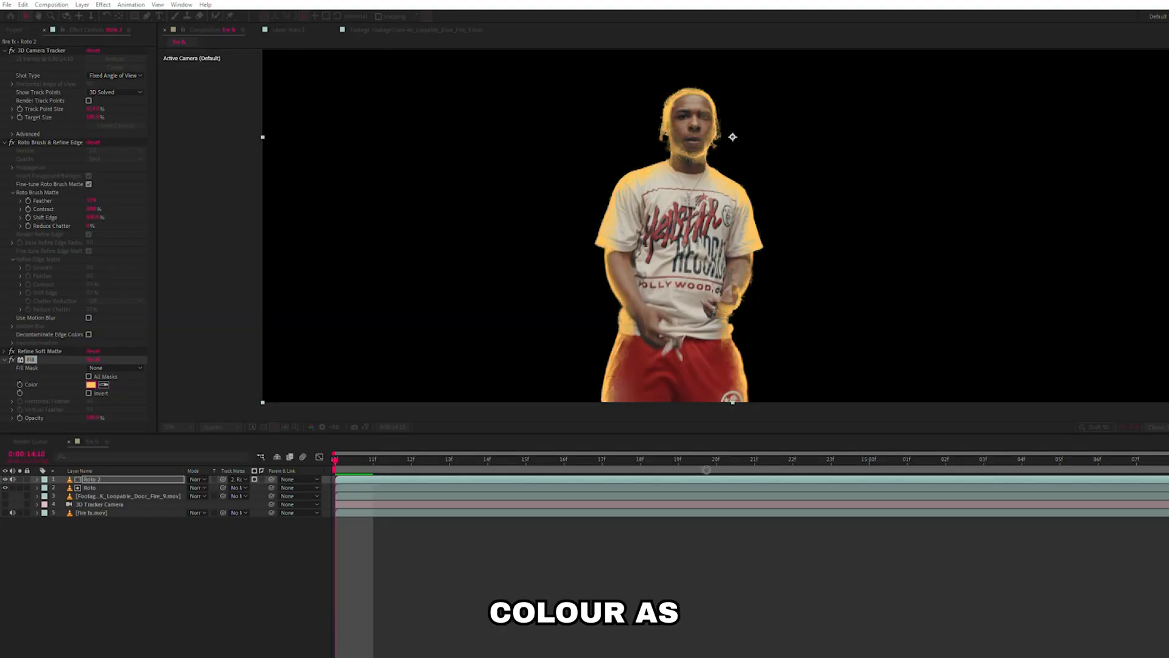
{"action": "left_click", "coordinate": [702, 469]}
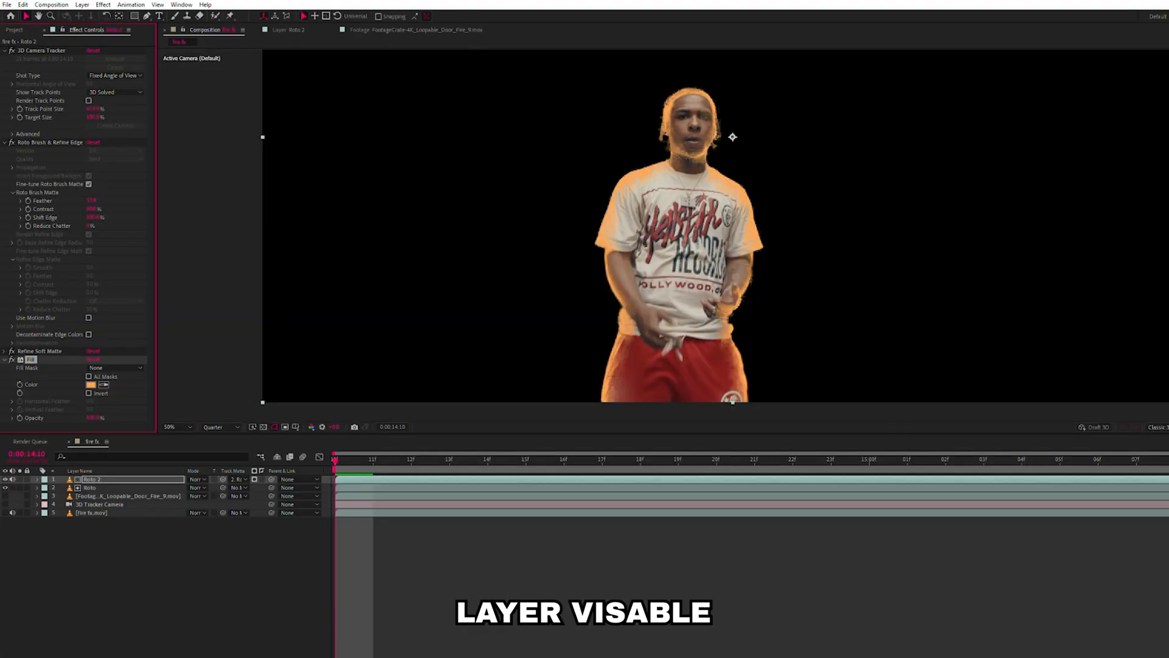
Show the door fire layer again and sample an orange from its flames as Roto 2's Fill color.
{"action": "left_click", "coordinate": [7, 492]}
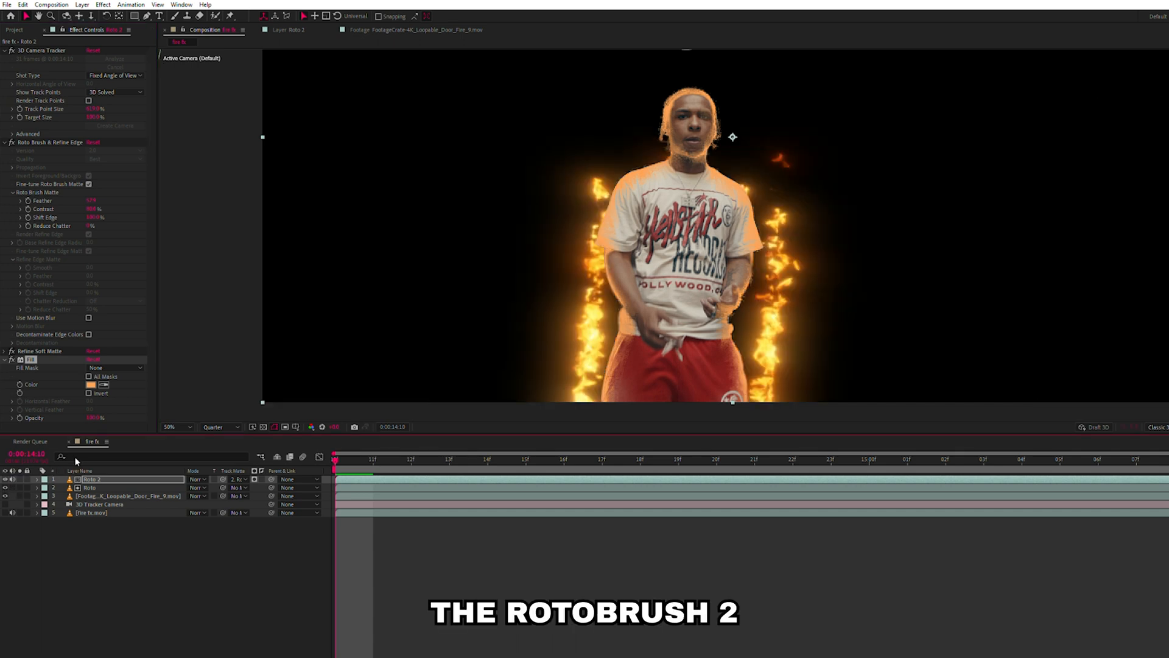
{"action": "left_click", "coordinate": [104, 384]}
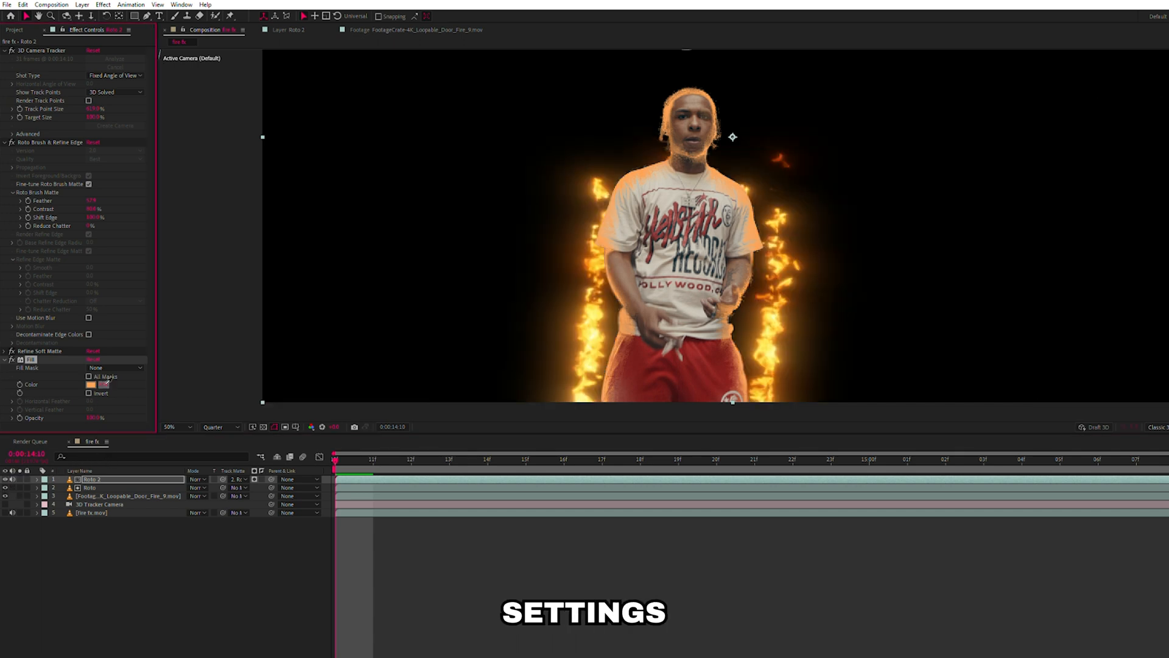
{"action": "left_click", "coordinate": [576, 317]}
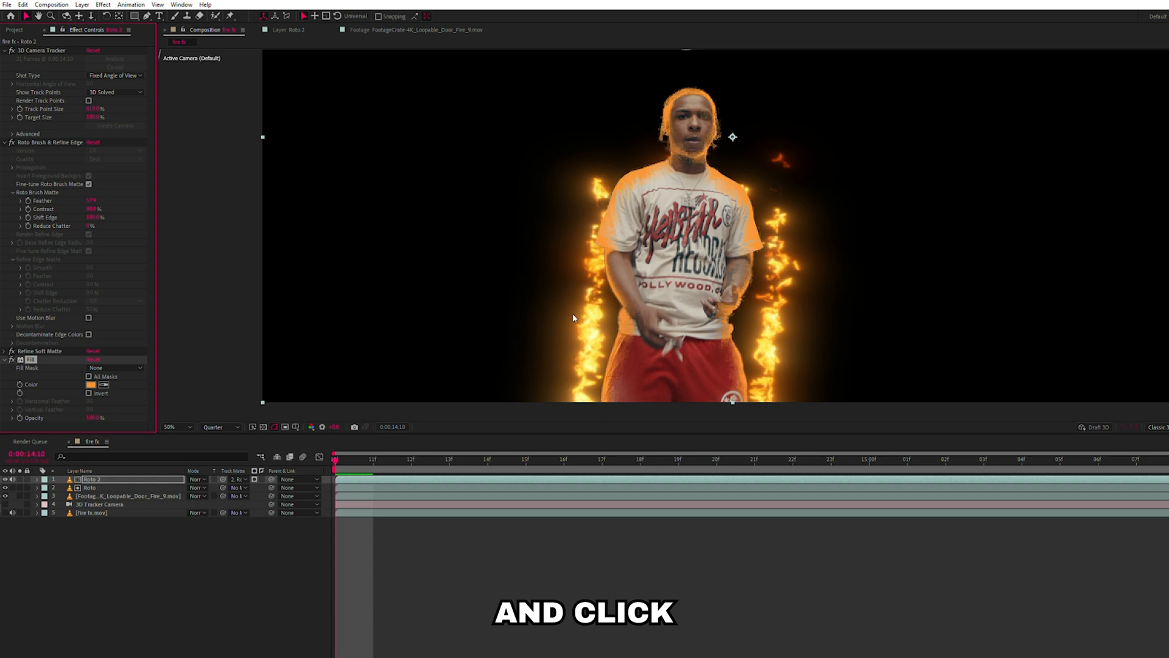
{"action": "left_click", "coordinate": [67, 550]}
Set Roto 2's blending mode to Soft Light and the preview resolution to Full.
{"action": "left_click", "coordinate": [112, 479]}
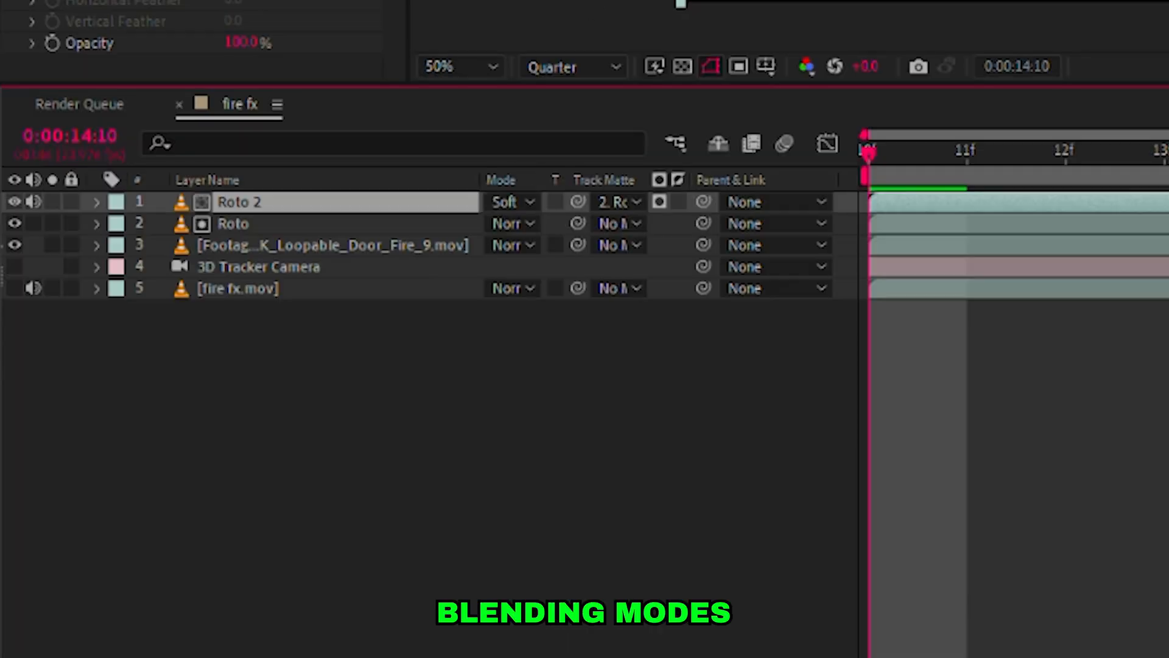
{"action": "left_click", "coordinate": [187, 375]}
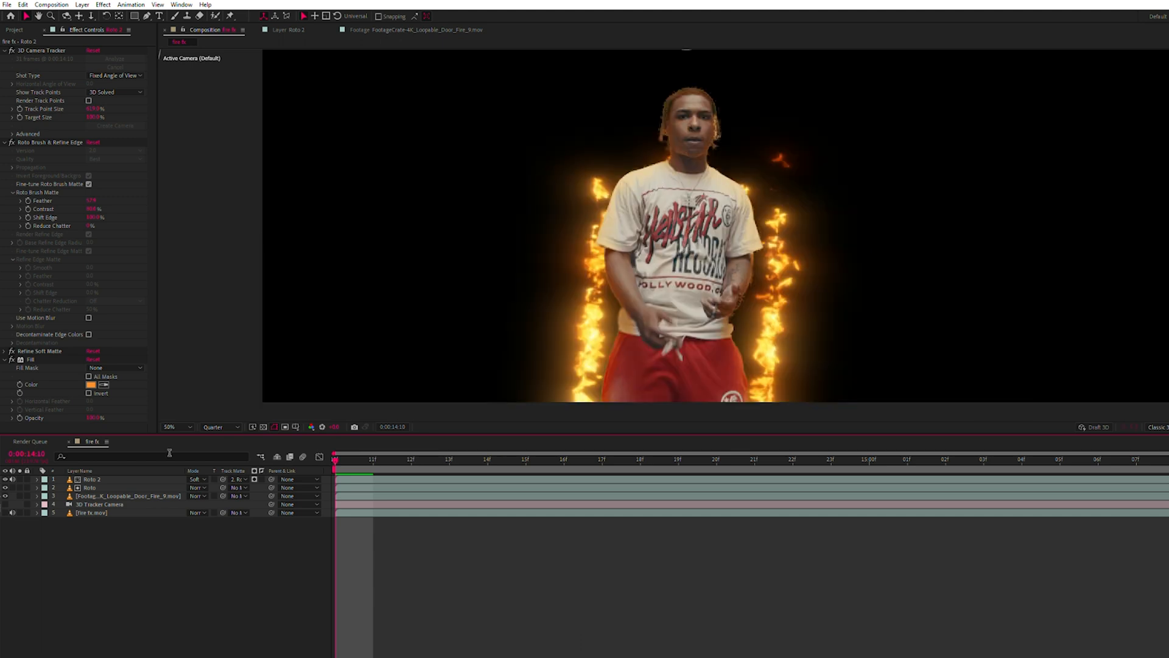
{"action": "left_click", "coordinate": [214, 411]}
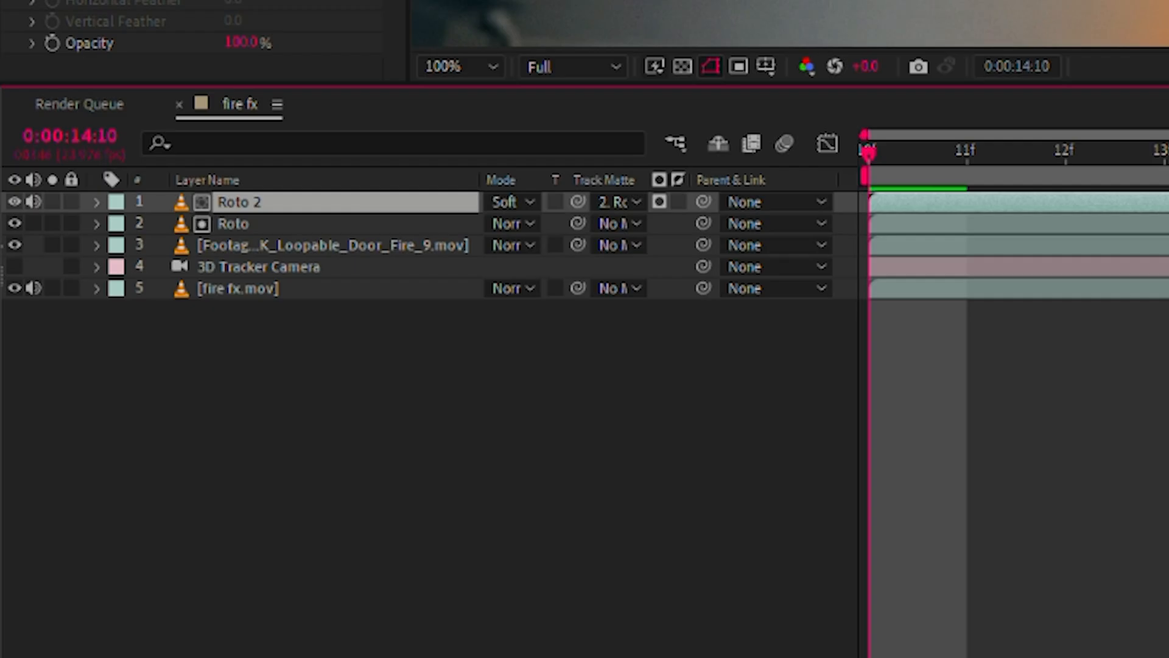
Set Roto 2's layer opacity to 54%.
{"action": "key", "text": "t"}
{"action": "left_click_drag", "start_coordinate": [498, 223], "coordinate": [366, 224]}
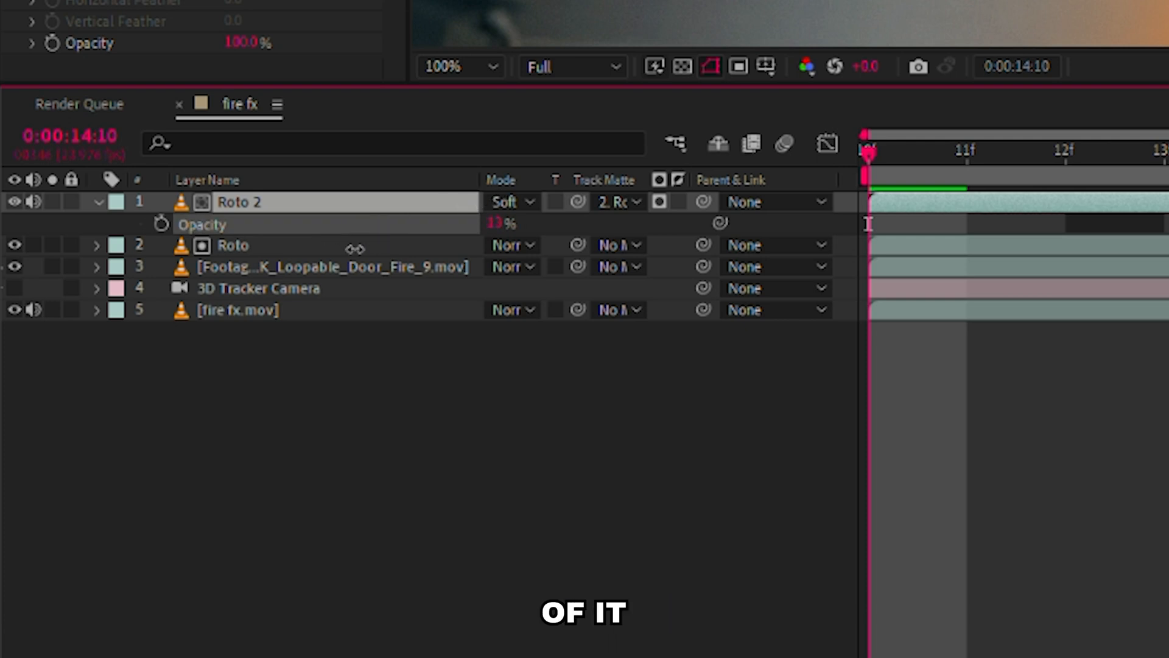
{"action": "left_click_drag", "start_coordinate": [333, 266], "coordinate": [377, 263]}
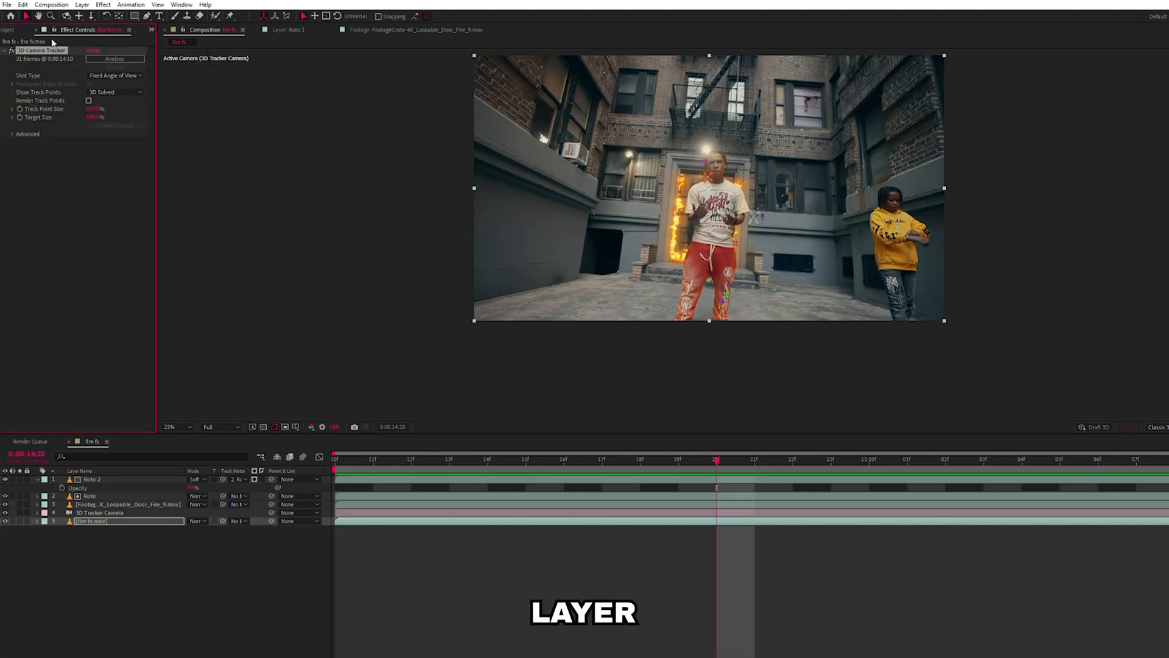
Create a solid from the 3D camera track points near the doorway and reposition it over the door.
{"action": "scroll", "coordinate": [759, 208], "scroll_direction": "up", "scroll_amount": 2}
{"action": "right_click", "coordinate": [784, 198]}
{"action": "left_click", "coordinate": [816, 216]}
{"action": "left_click", "coordinate": [144, 479]}
{"action": "left_click_drag", "start_coordinate": [797, 163], "coordinate": [784, 193]}
Scale up Track Solid 1 and position it so it covers the man, the doorway and the surrounding wall.
{"action": "key", "text": "s"}
{"action": "left_click", "coordinate": [190, 487]}
{"action": "left_click_drag", "start_coordinate": [216, 487], "coordinate": [341, 484]}
{"action": "left_click_drag", "start_coordinate": [203, 488], "coordinate": [268, 487]}
{"action": "key", "text": "comma"}
{"action": "left_click_drag", "start_coordinate": [772, 183], "coordinate": [773, 183]}
{"action": "left_click_drag", "start_coordinate": [792, 217], "coordinate": [749, 213]}
{"action": "left_click", "coordinate": [190, 488]}
{"action": "left_click_drag", "start_coordinate": [223, 487], "coordinate": [319, 479]}
Lower Track Solid 1's opacity to see the scene through it.
{"action": "left_click", "coordinate": [97, 479]}
{"action": "key", "text": "t"}
{"action": "left_click_drag", "start_coordinate": [191, 487], "coordinate": [172, 487]}
Copy the orange Fill effect from Roto 2 onto Track Solid 1.
{"action": "left_click", "coordinate": [90, 495]}
{"action": "left_click", "coordinate": [30, 359]}
{"action": "key", "text": "ctrl+c"}
{"action": "left_click", "coordinate": [97, 479]}
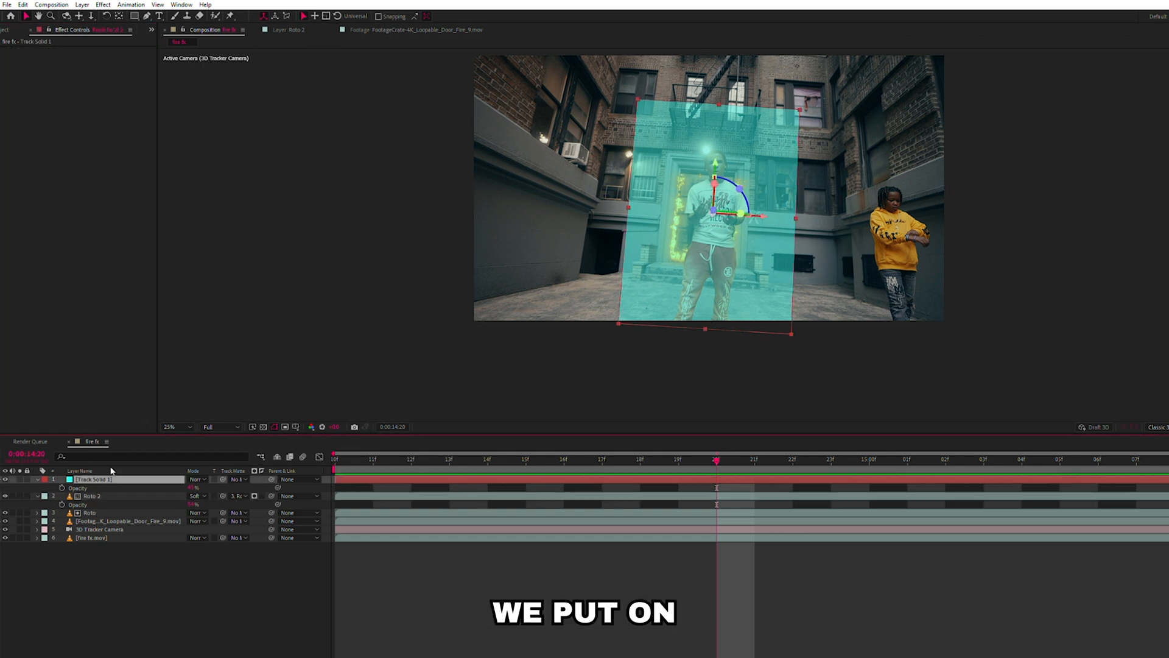
{"action": "key", "text": "ctrl+v"}
Set Track Solid 1's blending mode to Soft Light and its opacity to 100%.
{"action": "left_click", "coordinate": [158, 591]}
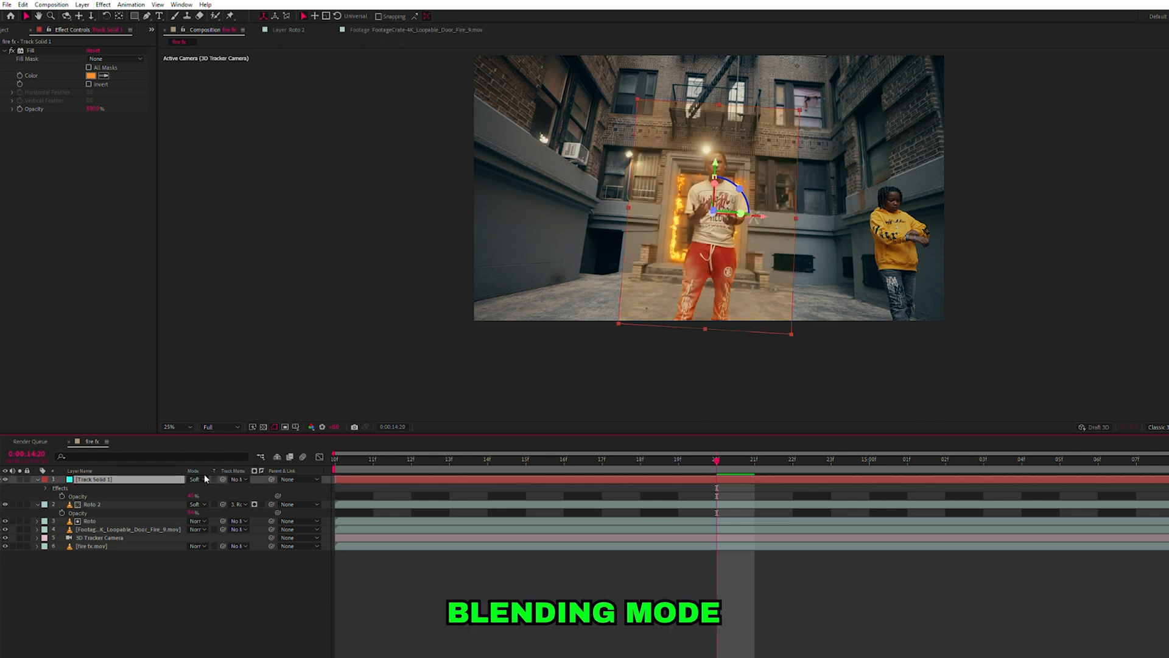
{"action": "left_click_drag", "start_coordinate": [192, 496], "coordinate": [227, 496]}
{"action": "left_click", "coordinate": [227, 564]}
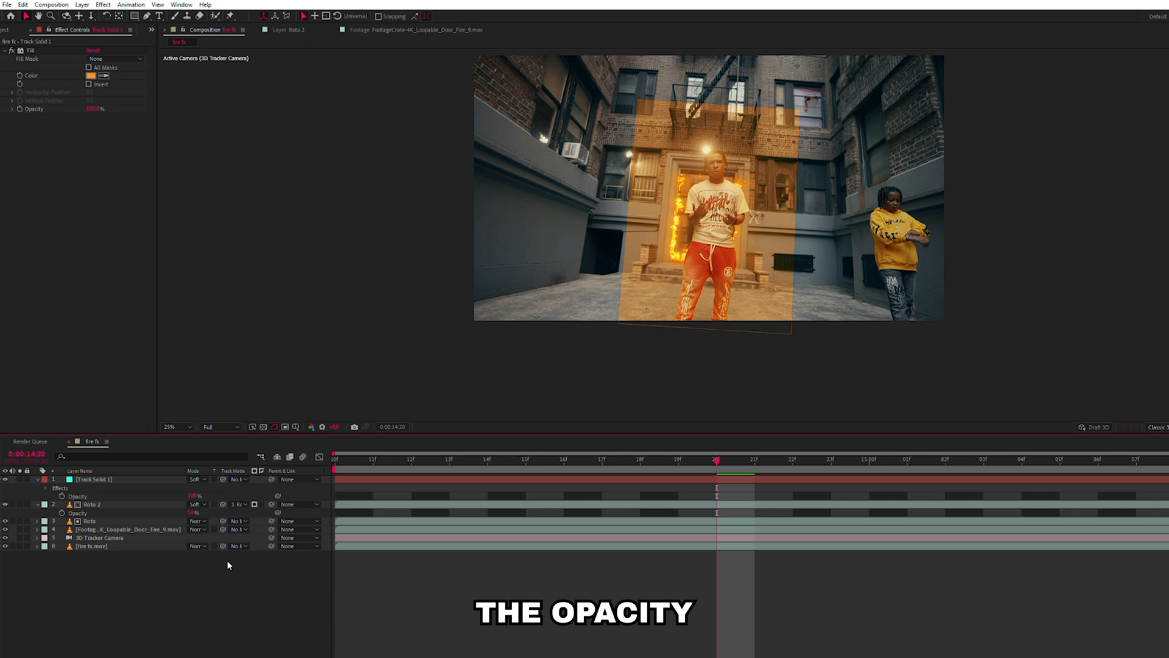
Draw a closed, rounded pen mask on Track Solid 1 around the man and the burning doorway.
{"action": "left_click", "coordinate": [746, 304]}
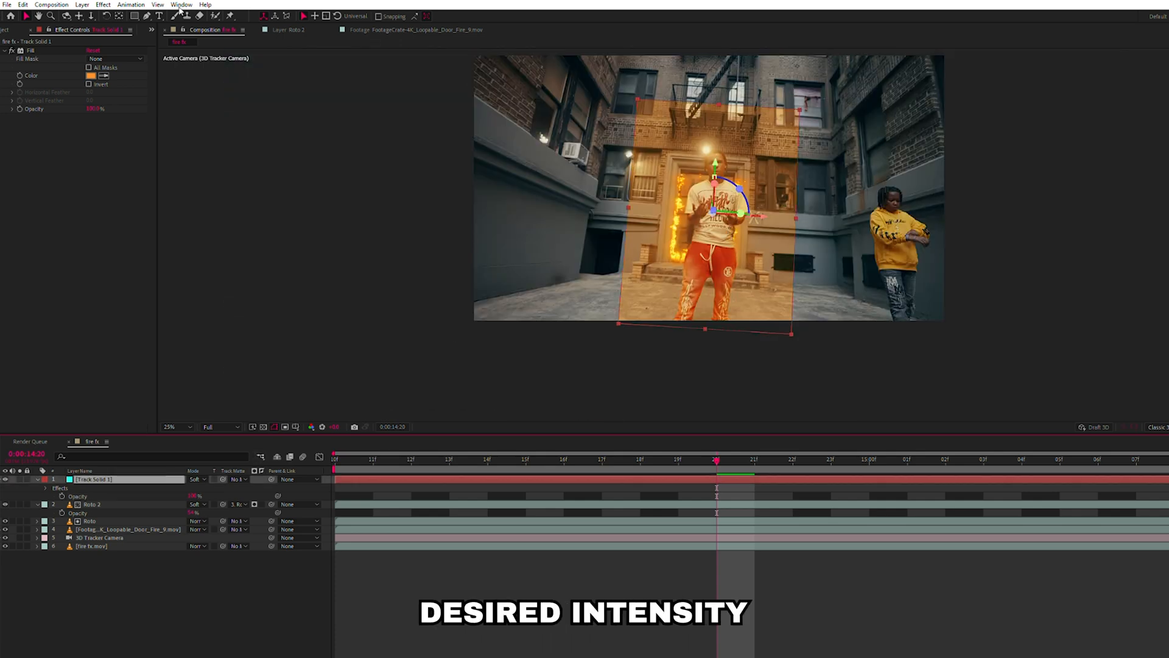
{"action": "left_click", "coordinate": [648, 298]}
{"action": "left_click_drag", "start_coordinate": [637, 260], "coordinate": [636, 234]}
{"action": "mouse_move", "coordinate": [648, 192]}
{"action": "left_mouse_down"}
{"action": "mouse_move", "coordinate": [653, 139]}
{"action": "mouse_move", "coordinate": [684, 116]}
{"action": "mouse_move", "coordinate": [711, 107]}
{"action": "mouse_move", "coordinate": [749, 137]}
{"action": "left_mouse_up"}
{"action": "left_click_drag", "start_coordinate": [774, 228], "coordinate": [773, 234]}
{"action": "left_click_drag", "start_coordinate": [768, 296], "coordinate": [748, 313]}
{"action": "left_click", "coordinate": [648, 298]}
Set the feather of Track Solid 1's mask to 723 pixels.
{"action": "key", "text": "f"}
{"action": "left_click_drag", "start_coordinate": [205, 495], "coordinate": [211, 488]}
{"action": "left_click_drag", "start_coordinate": [550, 224], "coordinate": [1066, 231]}
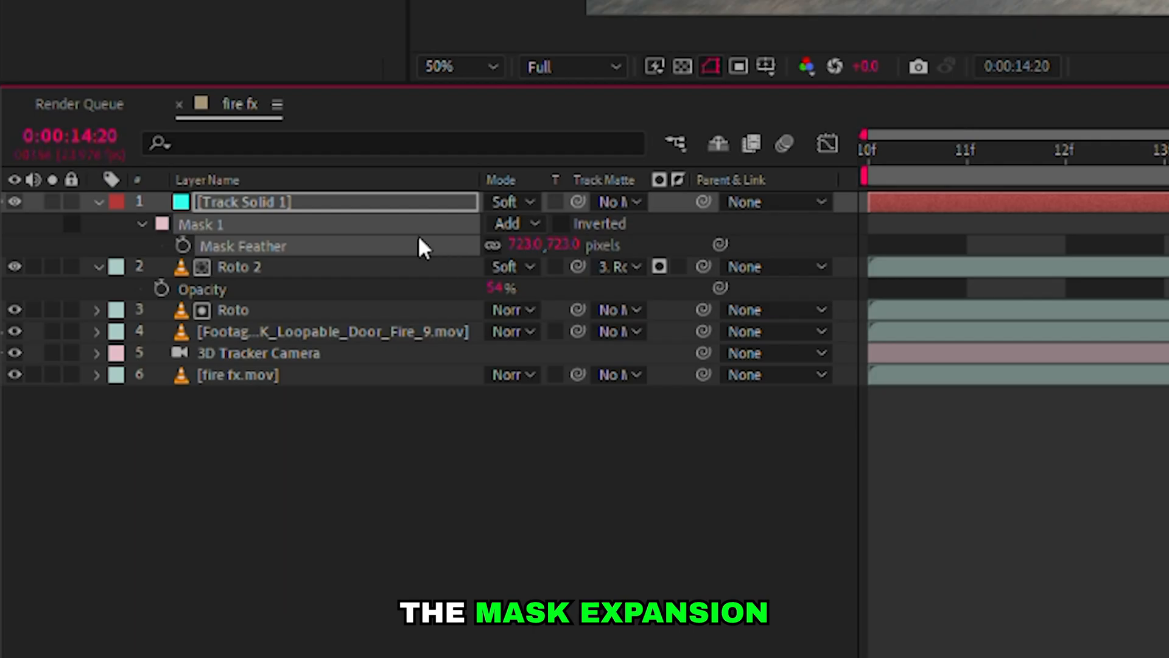
Reveal all mask properties of Track Solid 1 and adjust the mask expansion for a smoother glow roll-off.
{"action": "key", "text": "m"}
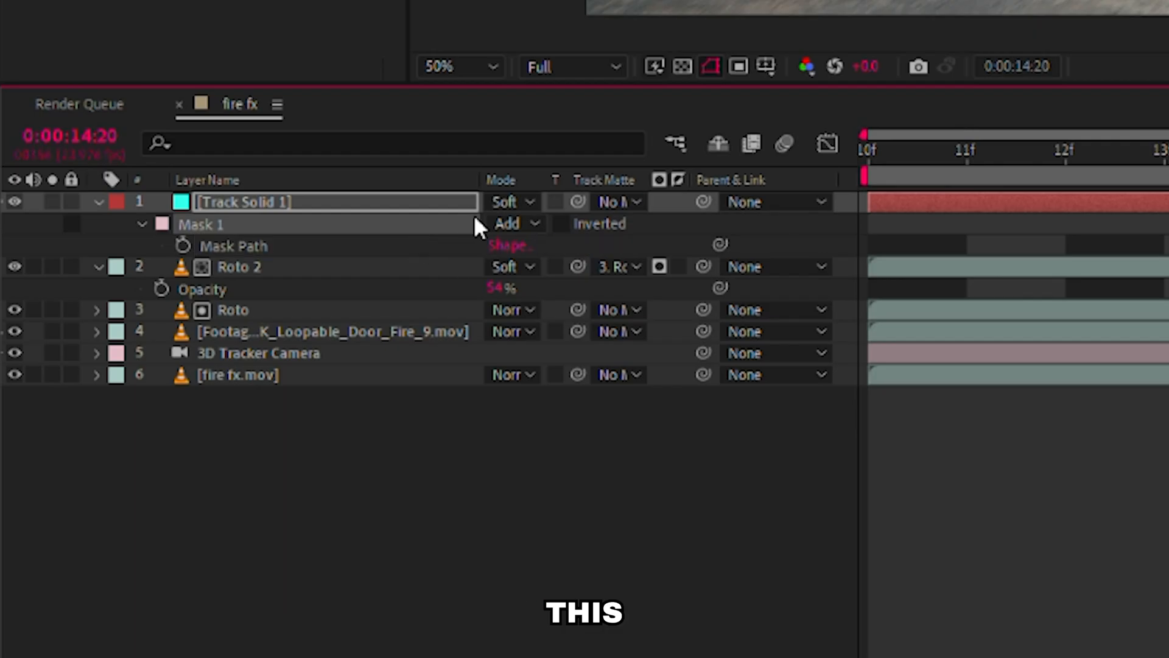
{"action": "key", "text": "m"}
{"action": "key", "text": "m"}
{"action": "key", "text": "m"}
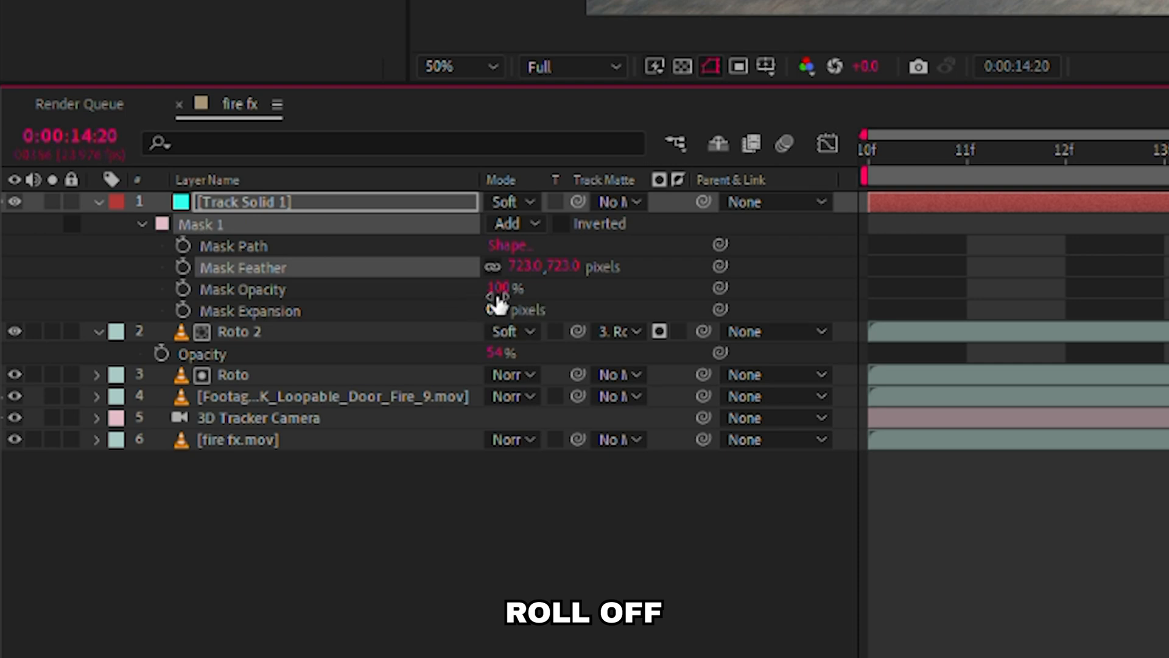
{"action": "left_click_drag", "start_coordinate": [496, 302], "coordinate": [519, 288]}
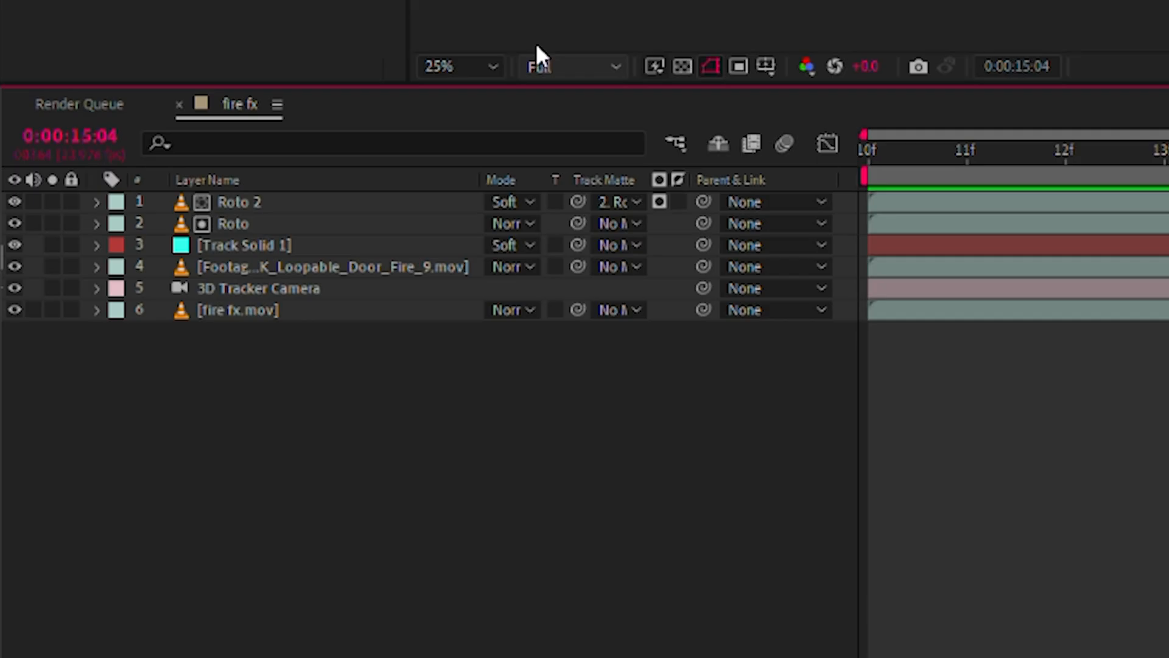
Rename the Track Solid 1 layer as FIRE GLOW.
{"action": "left_click", "coordinate": [52, 202]}
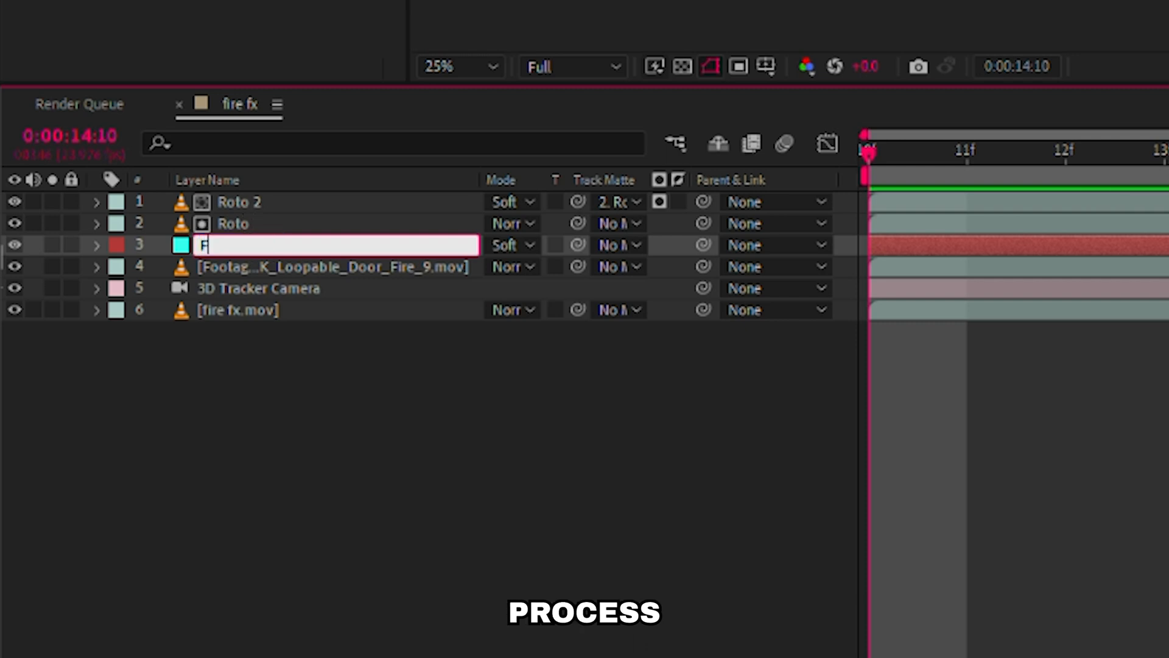
{"action": "type", "text": "E GLO"}
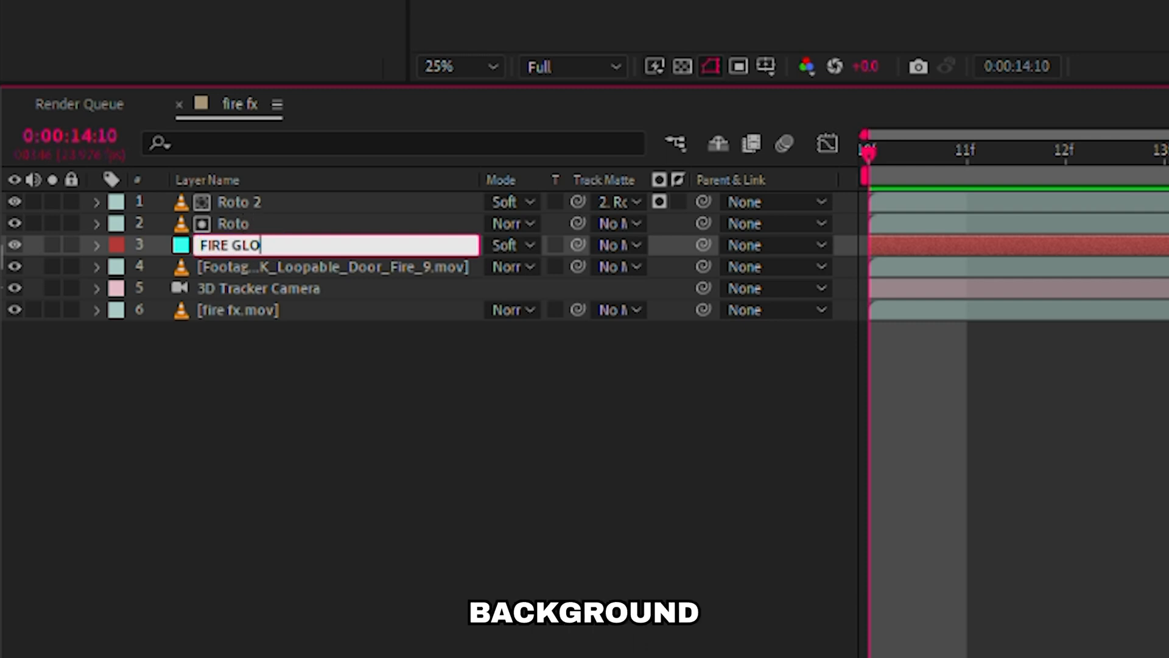
{"action": "type", "text": "W"}
{"action": "key", "text": "Return"}
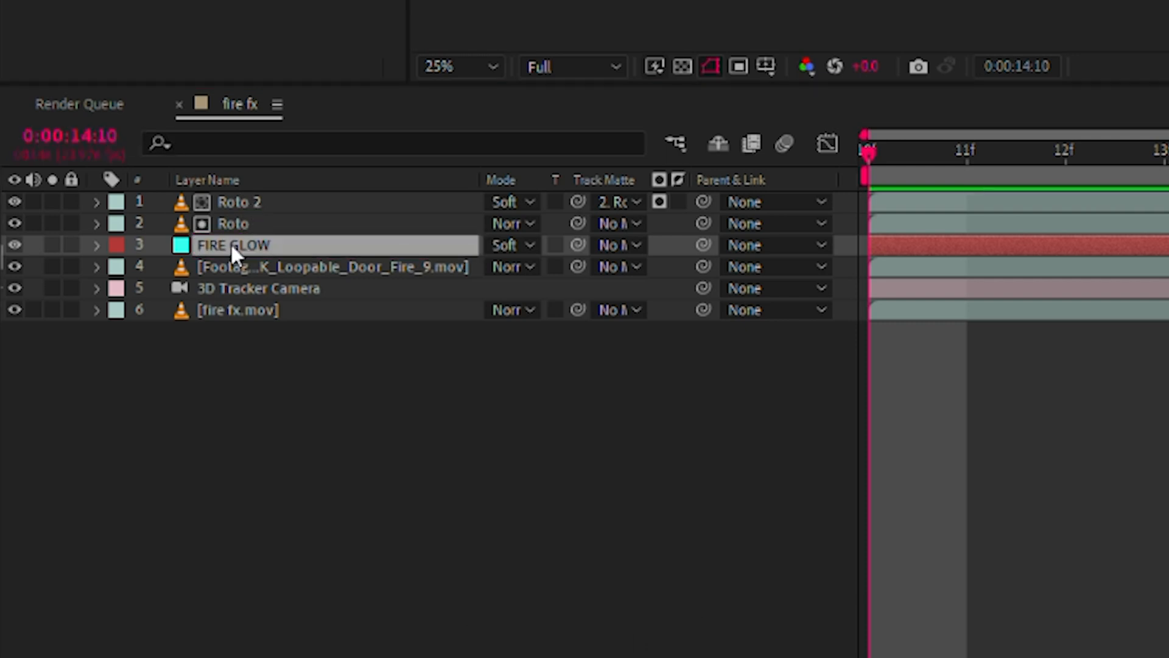